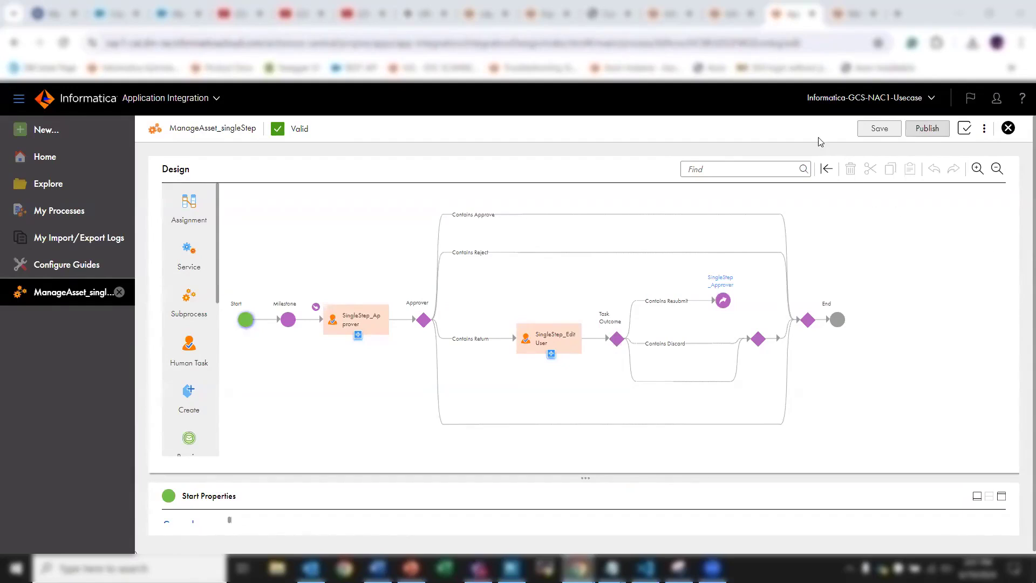
Step: Switch to Metadata Command Center and review the event details, tasks and input fields of the Business_Term_Creation_Event_Workflow event
{"action": "left_click", "coordinate": [851, 13]}
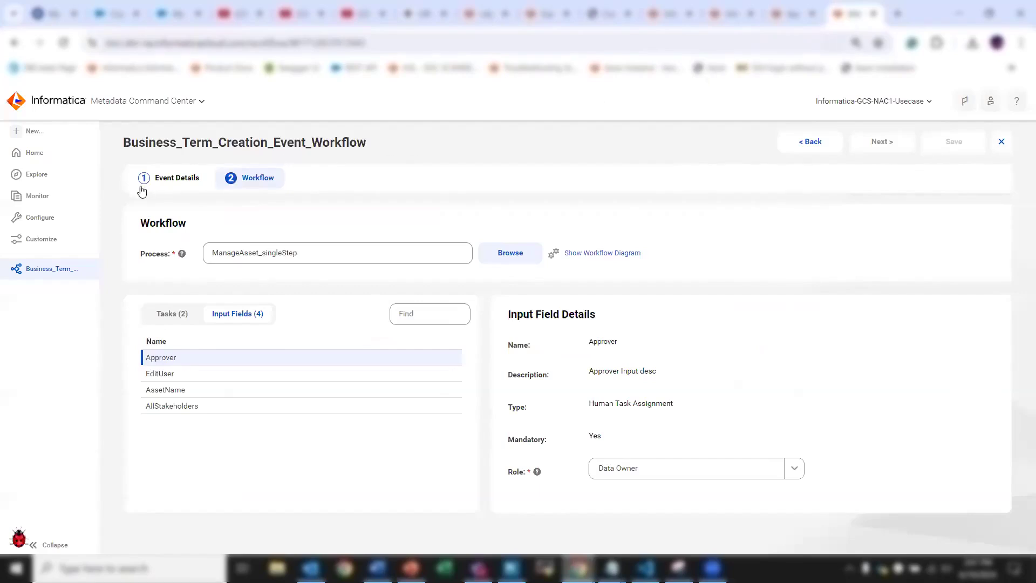
{"action": "left_click", "coordinate": [89, 217]}
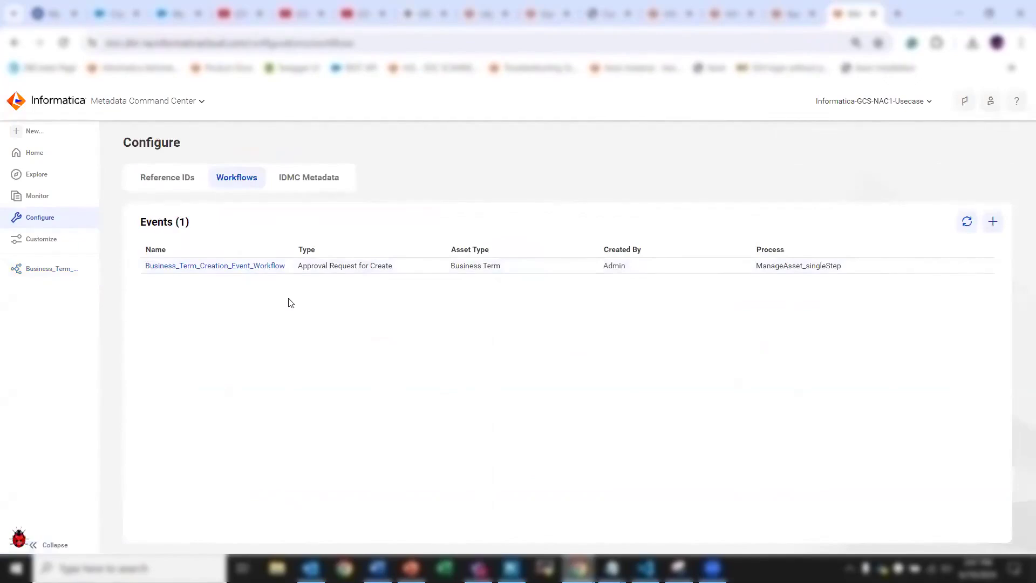
{"action": "left_click", "coordinate": [257, 269]}
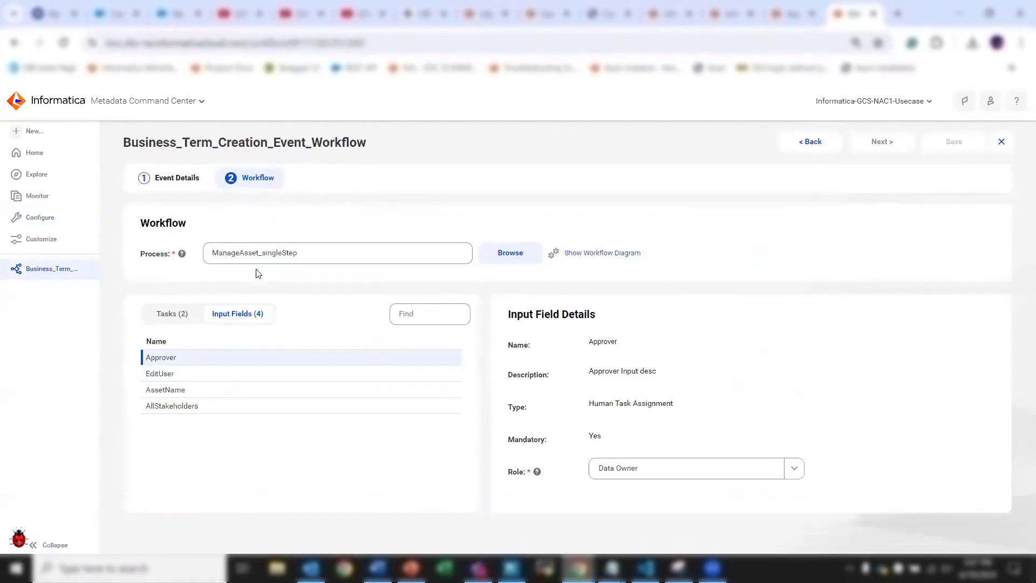
{"action": "left_click", "coordinate": [184, 183]}
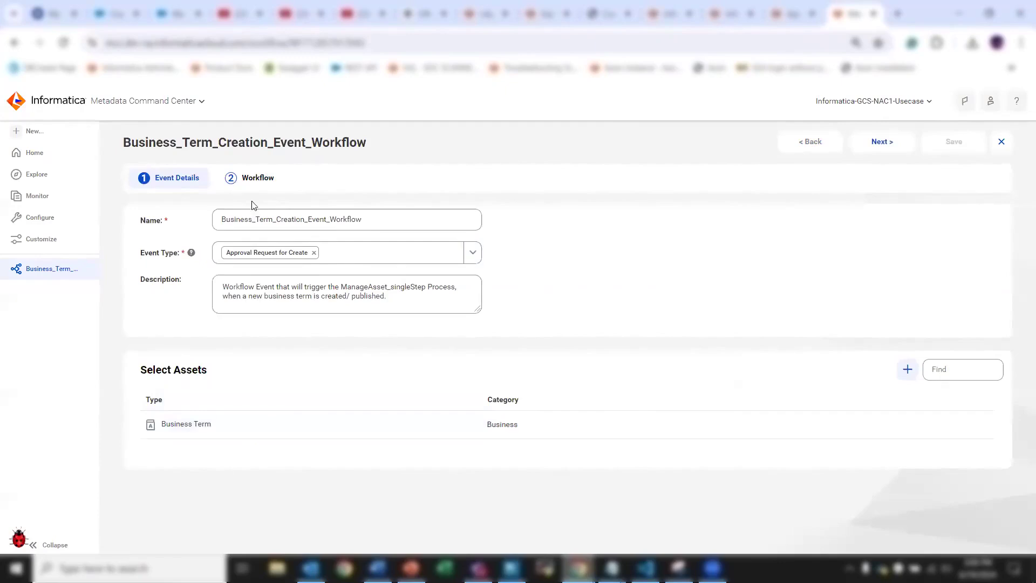
{"action": "left_click", "coordinate": [257, 185]}
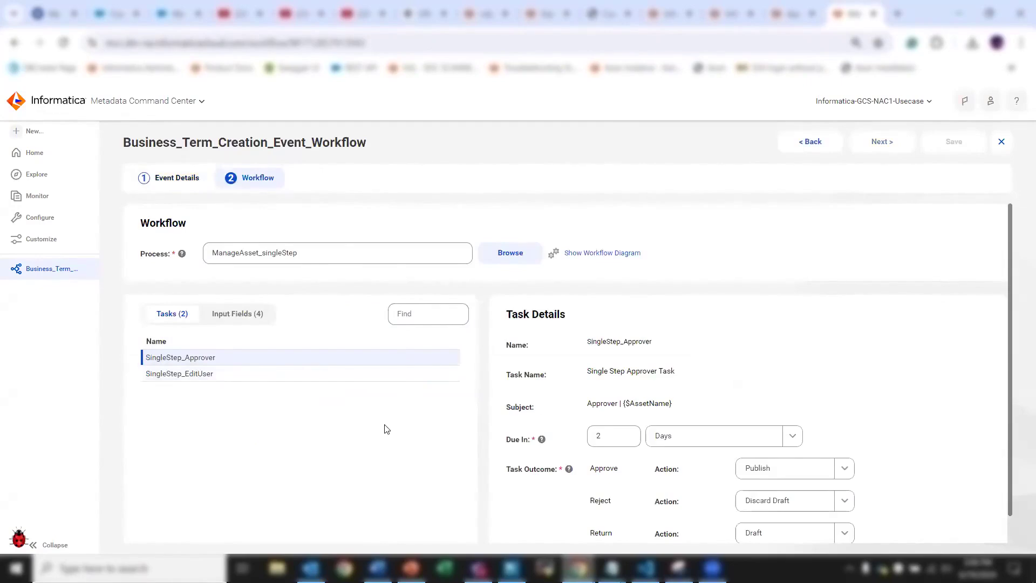
{"action": "left_click", "coordinate": [233, 315]}
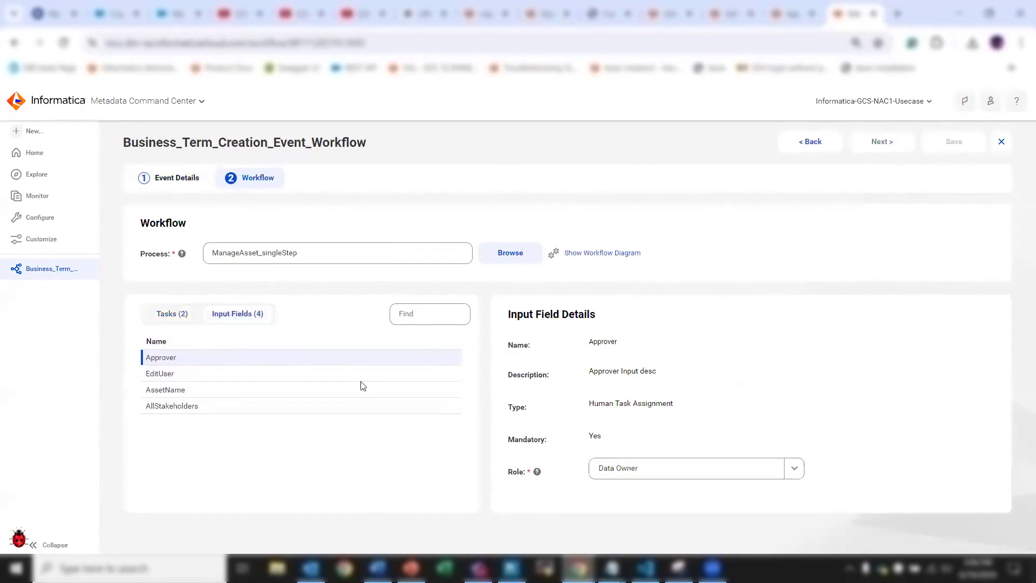
{"action": "left_click", "coordinate": [57, 227]}
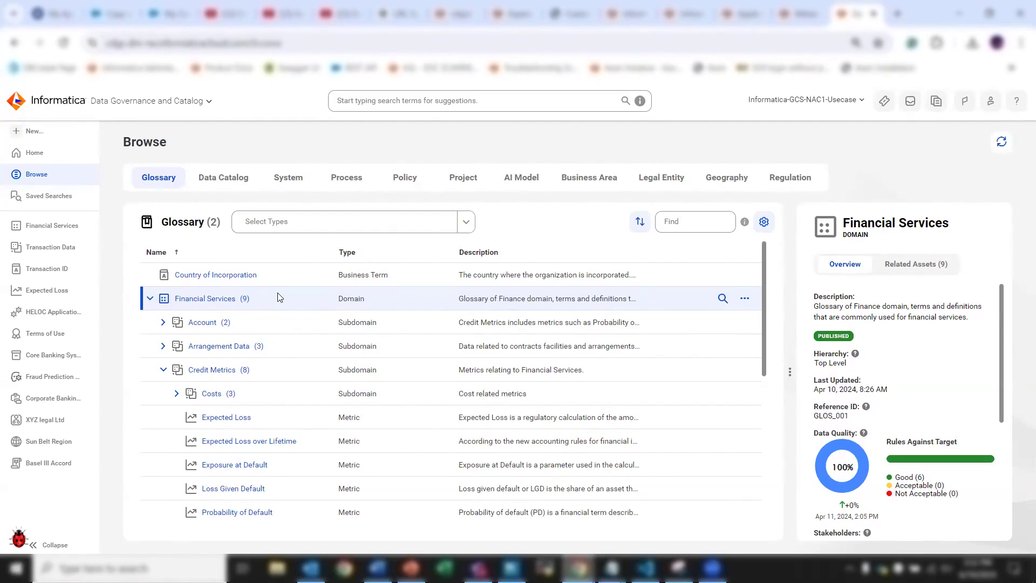
Step: Open the Financial Services domain in the glossary and examine its overview and relationships
{"action": "left_click", "coordinate": [214, 301]}
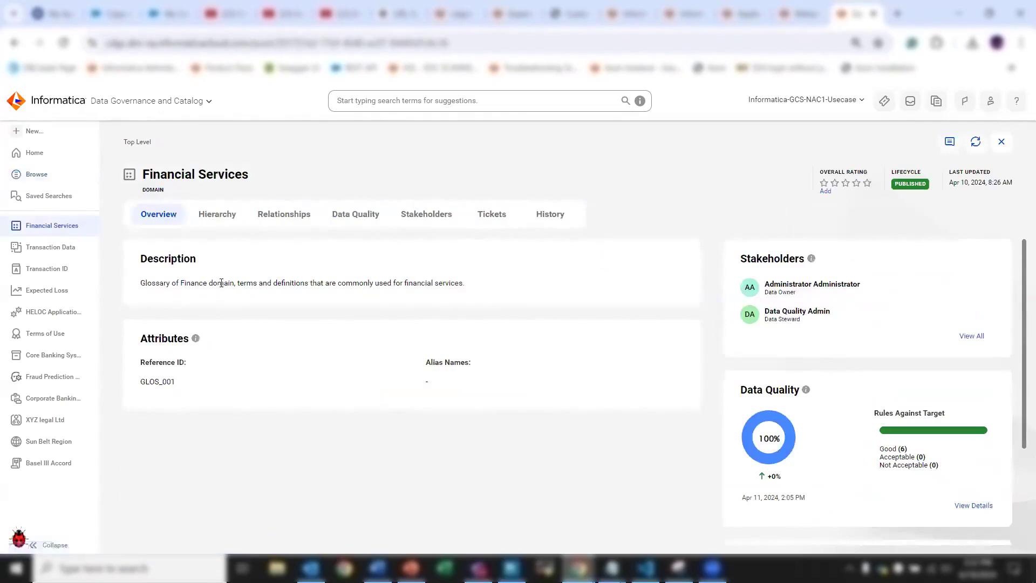
{"action": "left_click", "coordinate": [295, 222]}
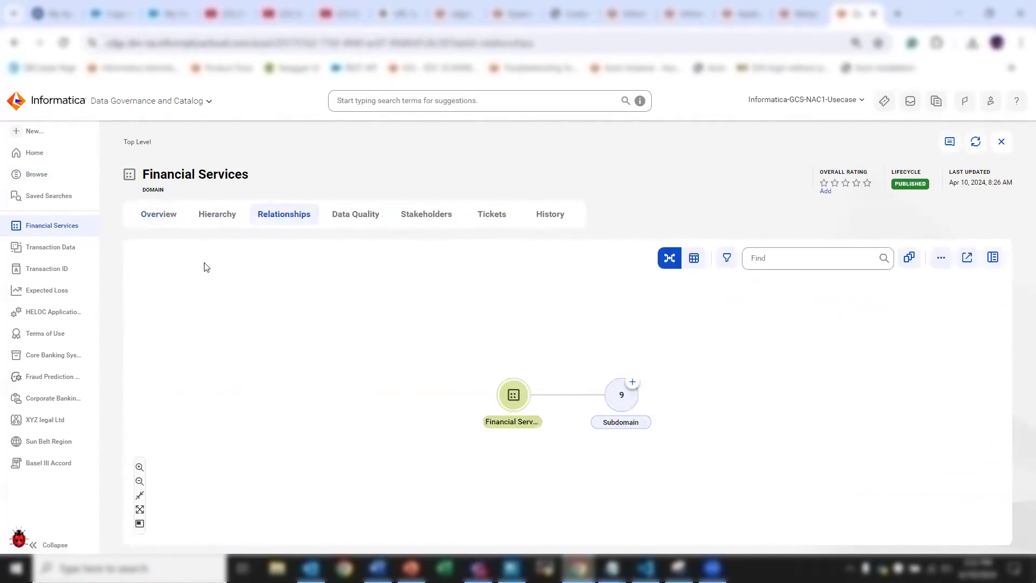
{"action": "left_click", "coordinate": [166, 223]}
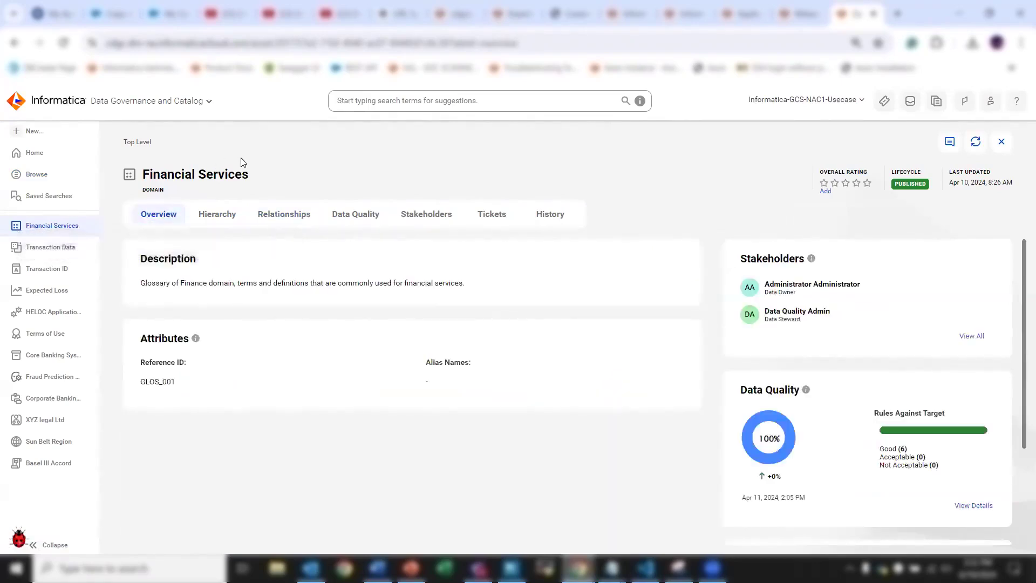
Step: Return to the glossary and examine the overview and relationships of the Transaction Data subdomain
{"action": "left_click", "coordinate": [55, 177]}
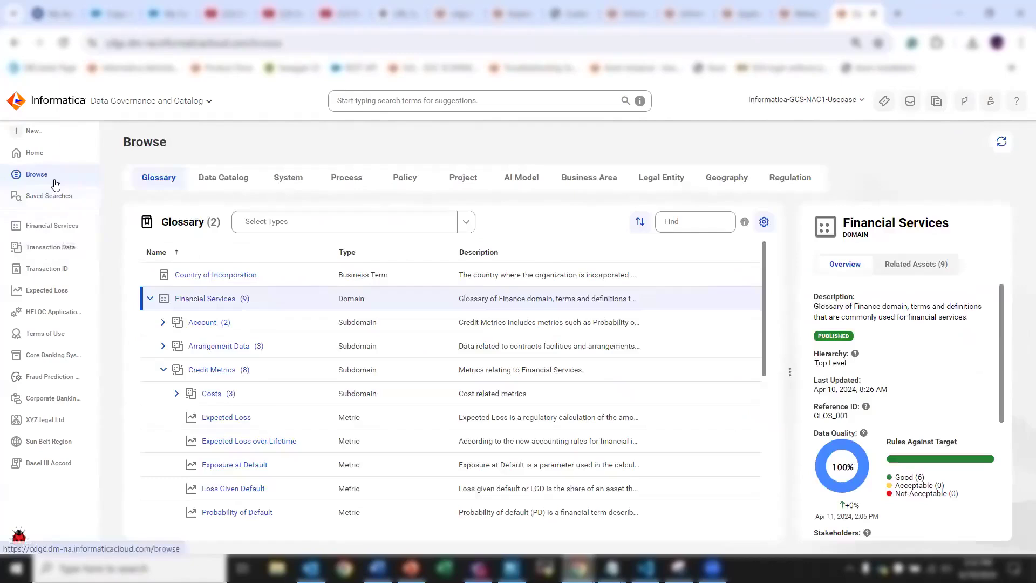
{"action": "scroll", "coordinate": [265, 298], "scroll_direction": "down", "scroll_amount": 5}
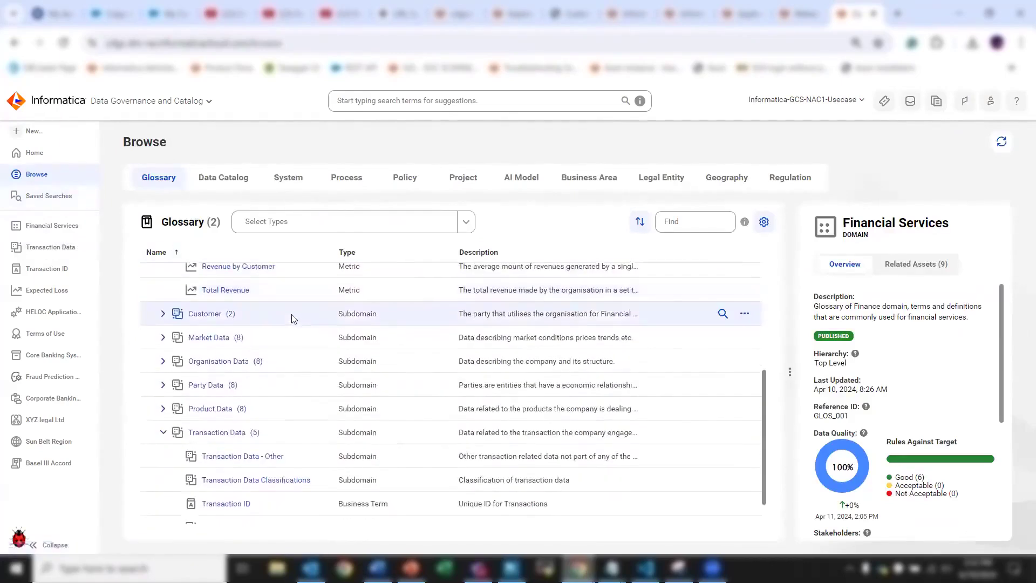
{"action": "scroll", "coordinate": [285, 334], "scroll_direction": "down", "scroll_amount": 1}
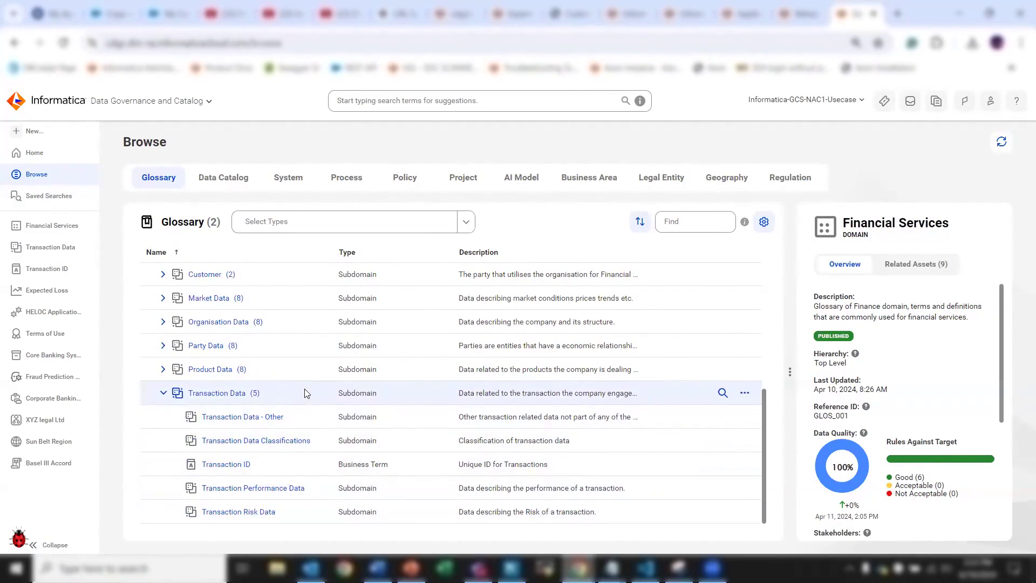
{"action": "left_click", "coordinate": [236, 394]}
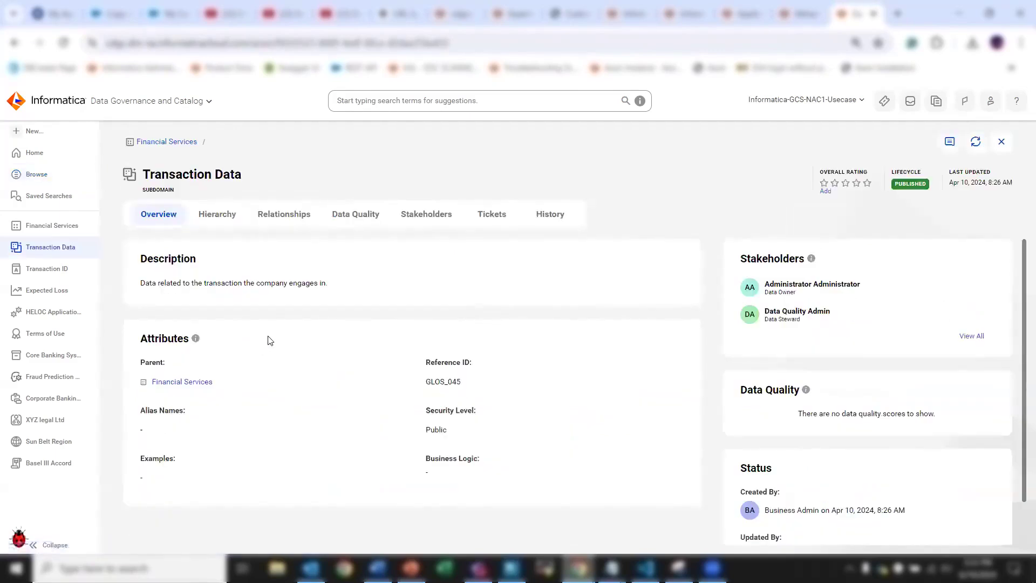
{"action": "left_click", "coordinate": [290, 219]}
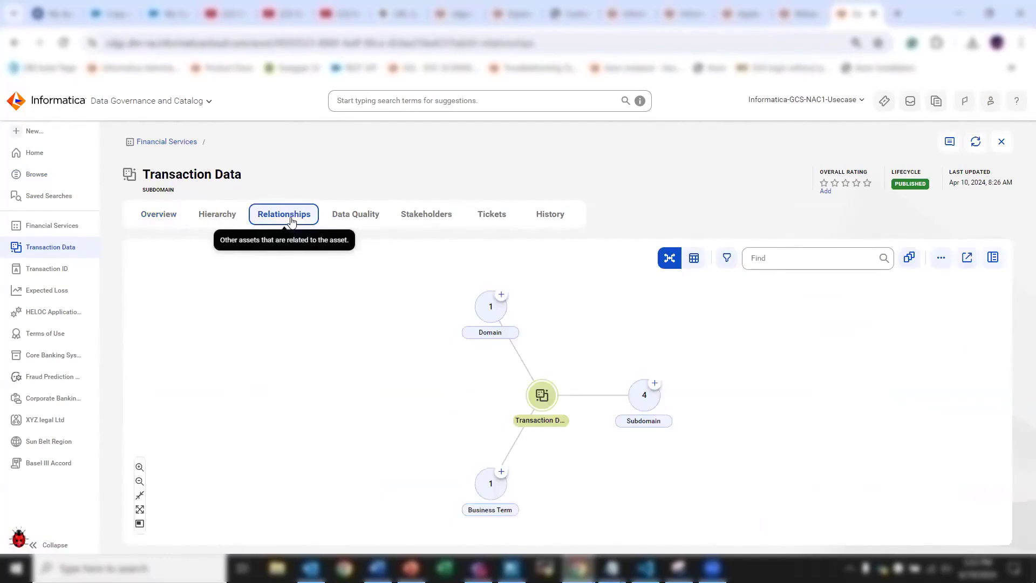
{"action": "left_click", "coordinate": [169, 212]}
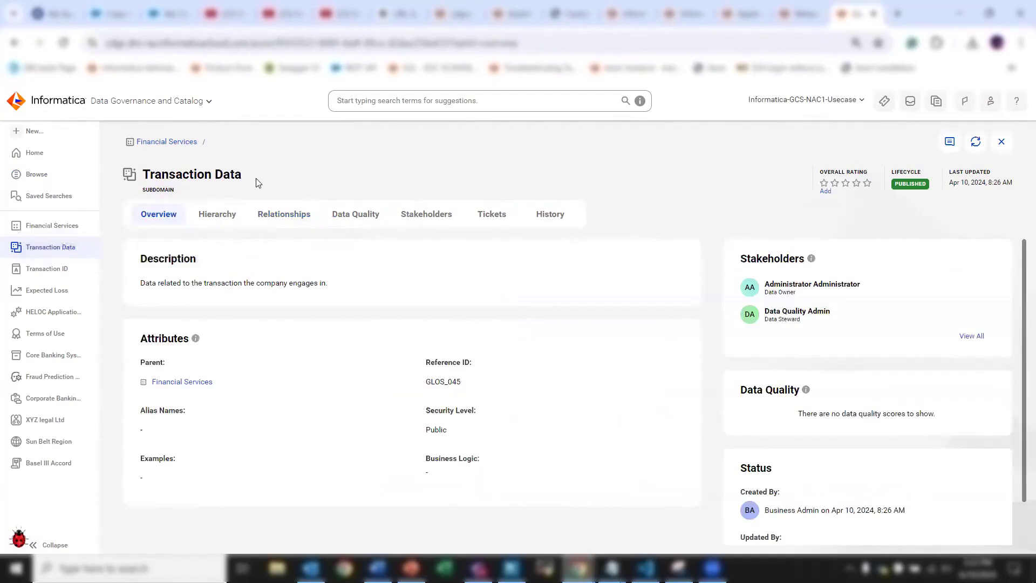
Step: Open the Transaction ID business term under Transaction Data and examine its overview and relationship diagram
{"action": "left_click", "coordinate": [63, 177]}
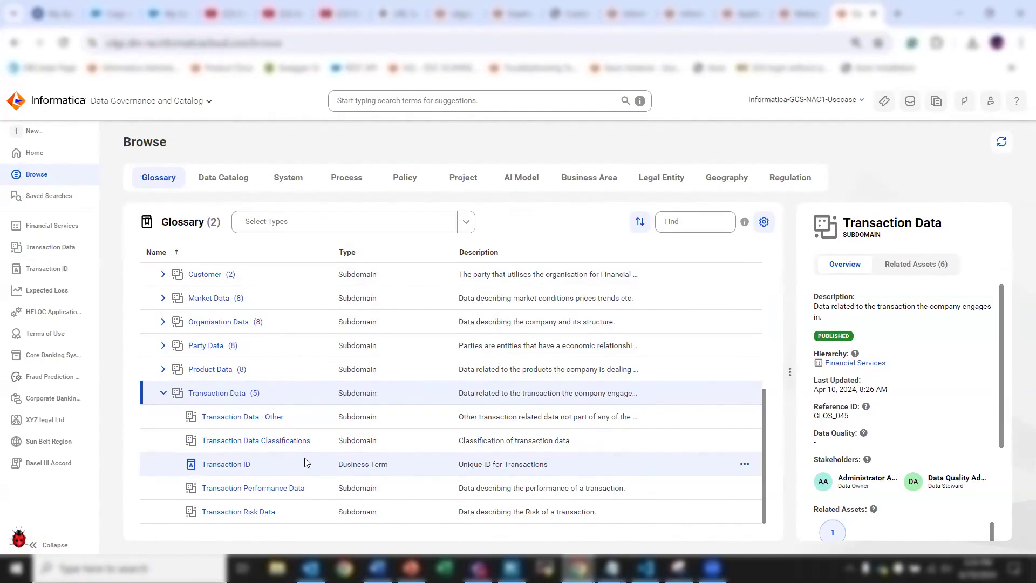
{"action": "left_click", "coordinate": [235, 463]}
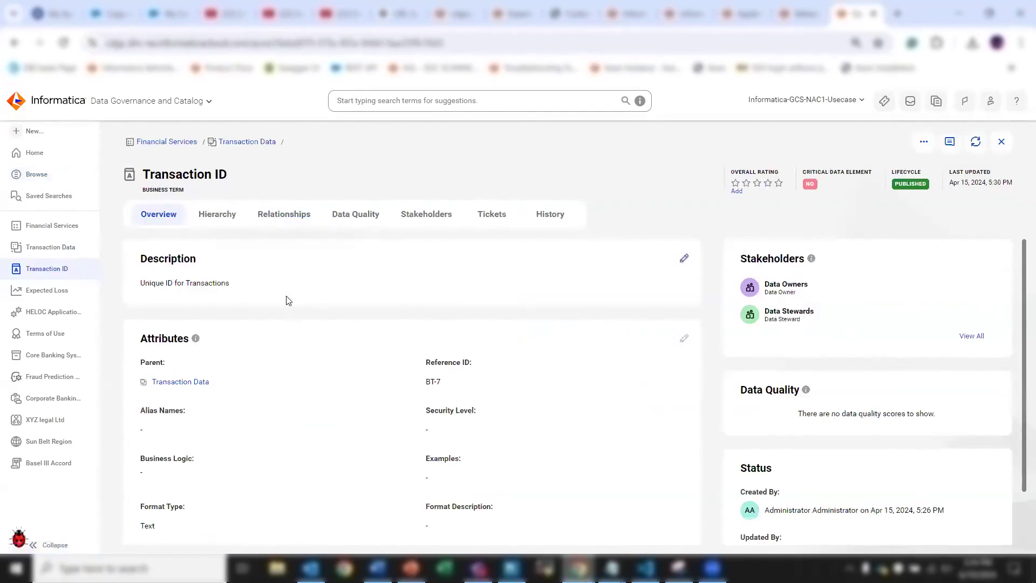
{"action": "left_click", "coordinate": [301, 215]}
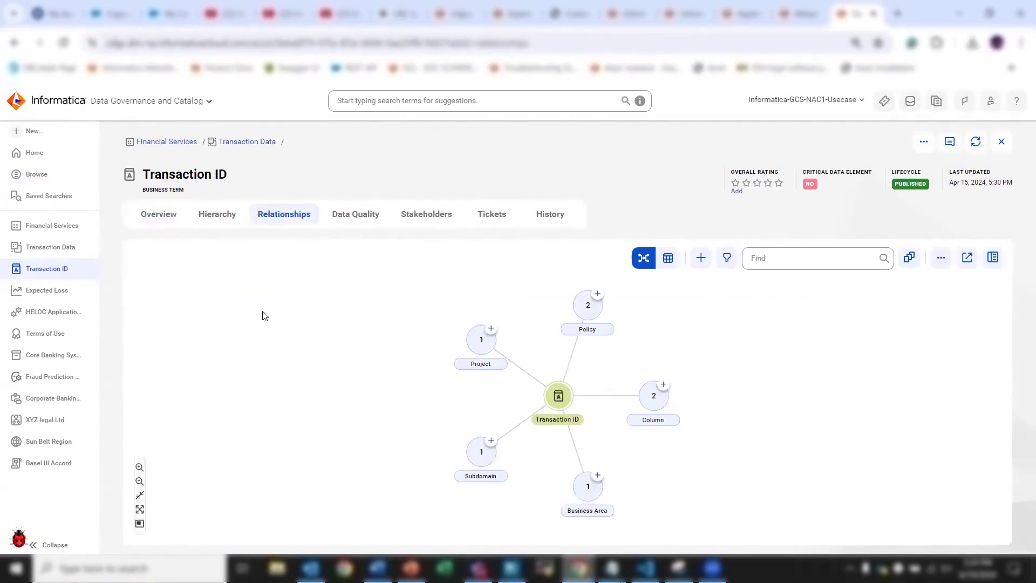
Step: Find the Expected Loss metric under Credit Metrics in the glossary and examine its overview and relationships
{"action": "left_click", "coordinate": [69, 183]}
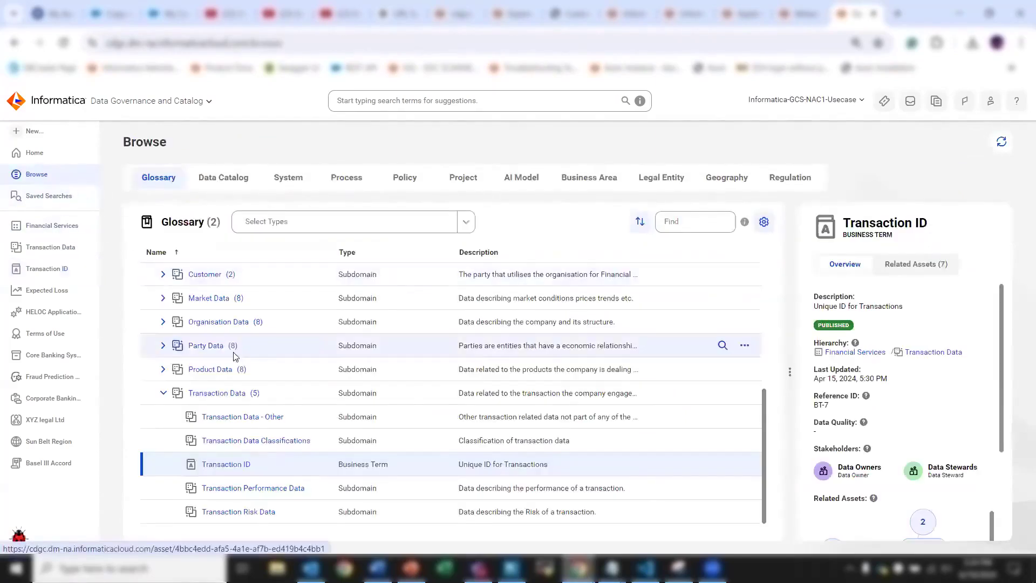
{"action": "scroll", "coordinate": [238, 367], "scroll_direction": "up", "scroll_amount": 3}
{"action": "scroll", "coordinate": [251, 362], "scroll_direction": "up", "scroll_amount": 3}
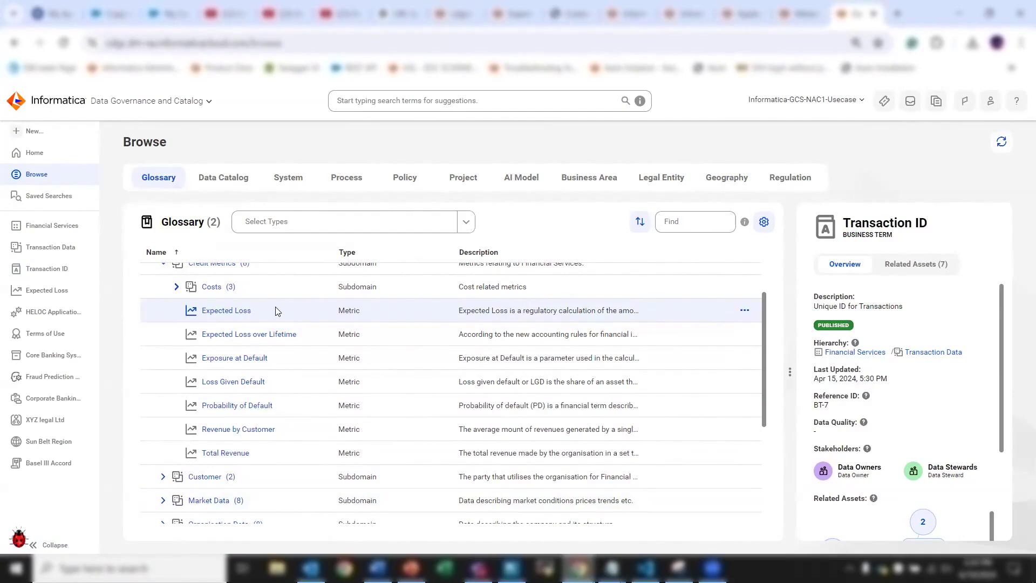
{"action": "left_click", "coordinate": [224, 311]}
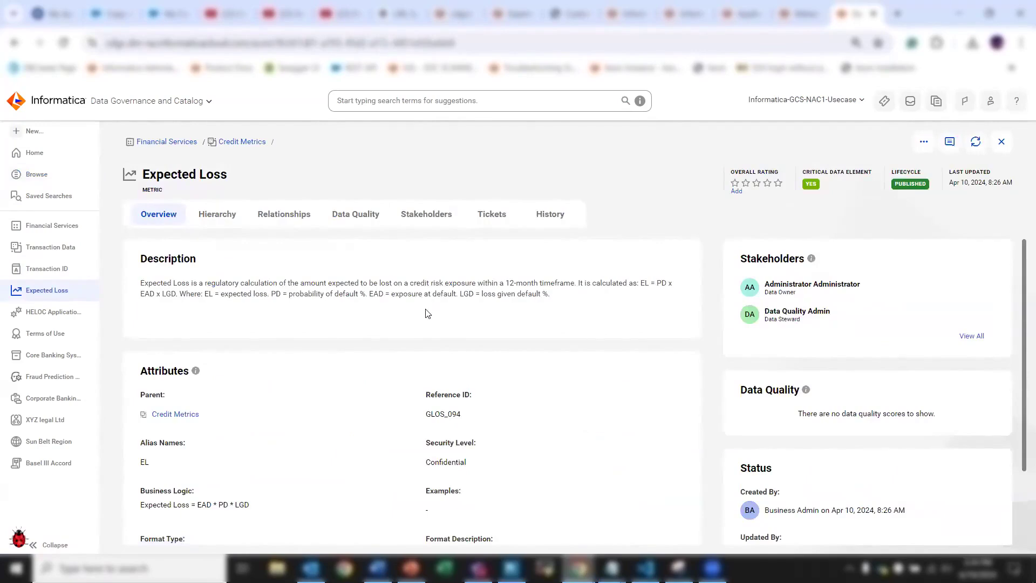
{"action": "left_click", "coordinate": [298, 217]}
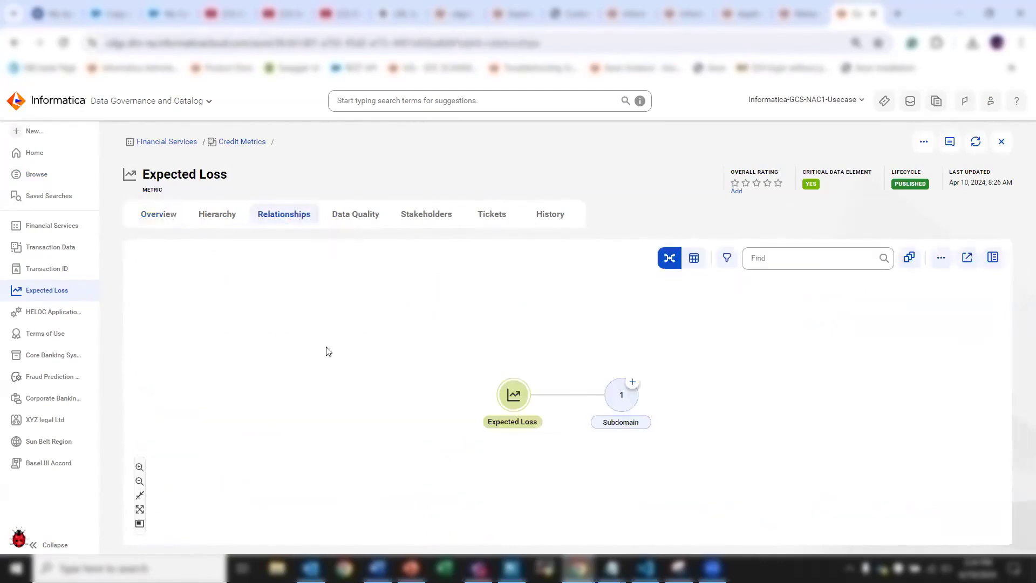
Step: Browse the system assets and examine the overview and relationships of the HELOC Application Process
{"action": "left_click", "coordinate": [76, 182]}
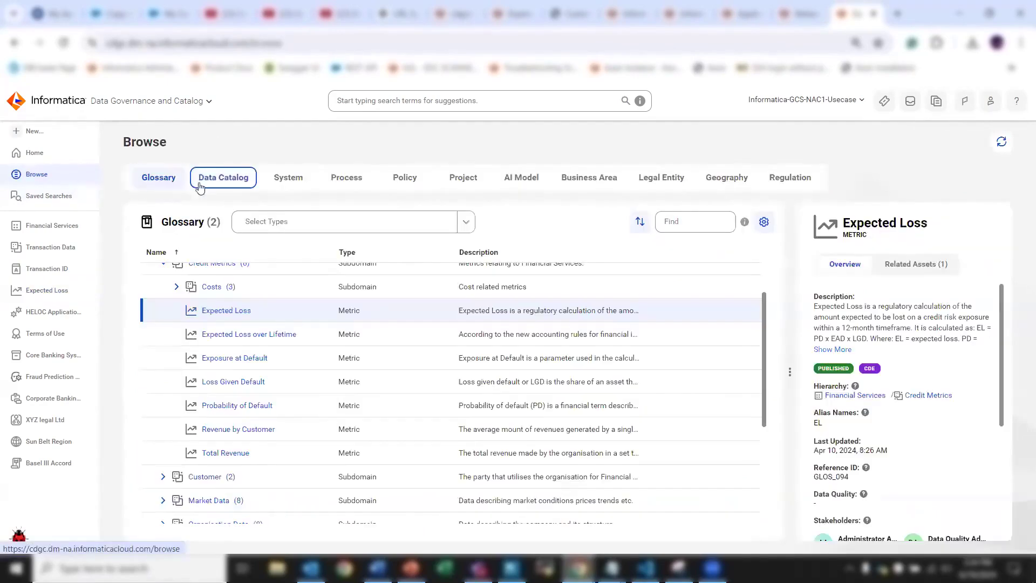
{"action": "left_click", "coordinate": [278, 184]}
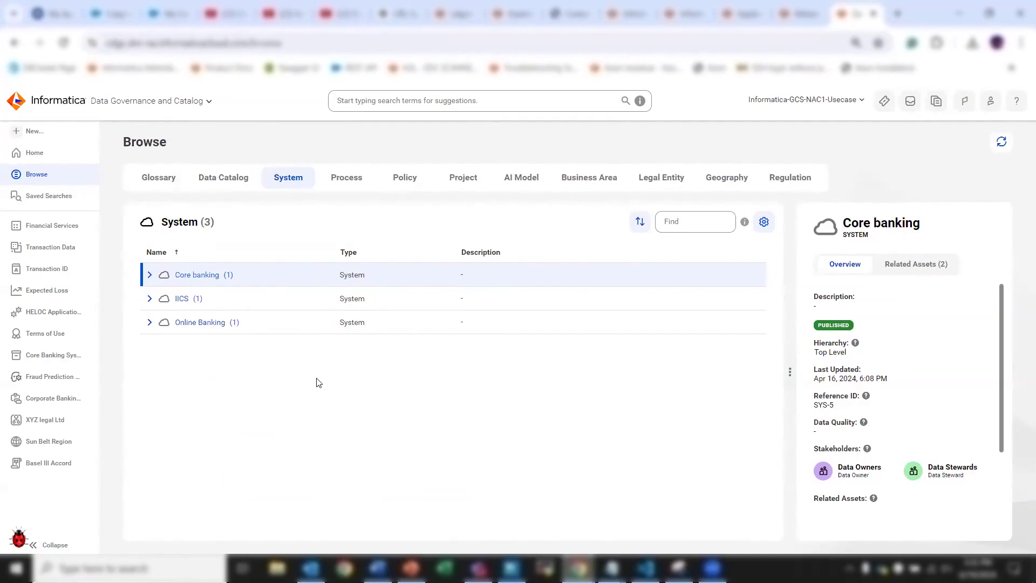
{"action": "left_click", "coordinate": [346, 178]}
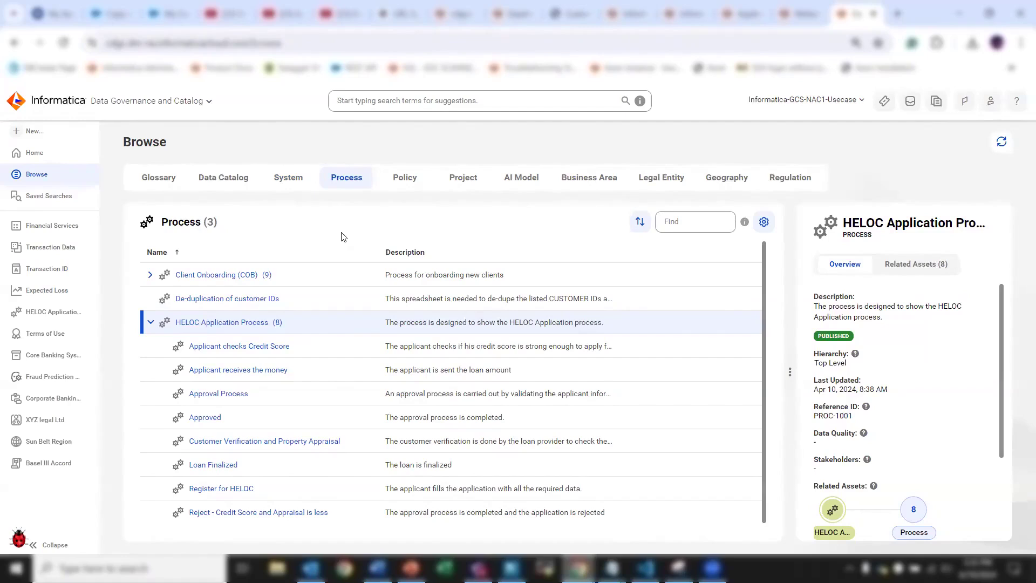
{"action": "left_click", "coordinate": [265, 324]}
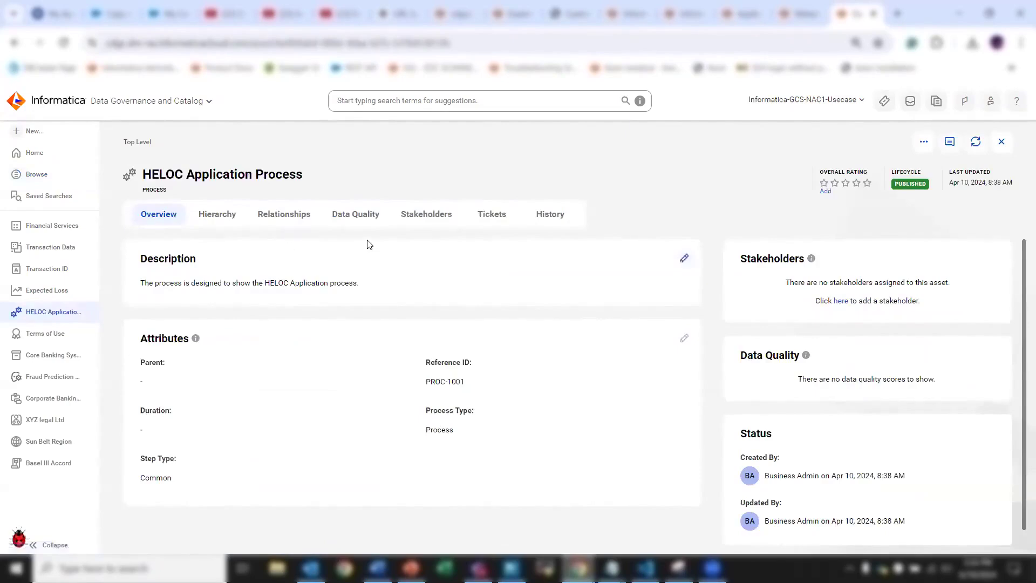
{"action": "left_click", "coordinate": [288, 215]}
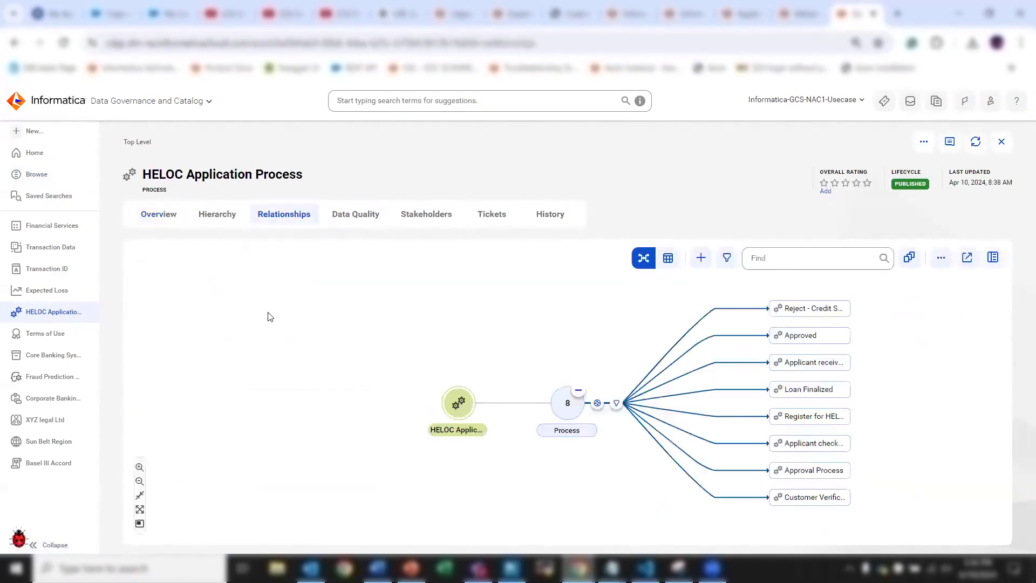
Step: Browse the policy assets and examine the overview and relationships of the Terms of Use policy
{"action": "left_click", "coordinate": [70, 176]}
{"action": "left_click", "coordinate": [404, 180]}
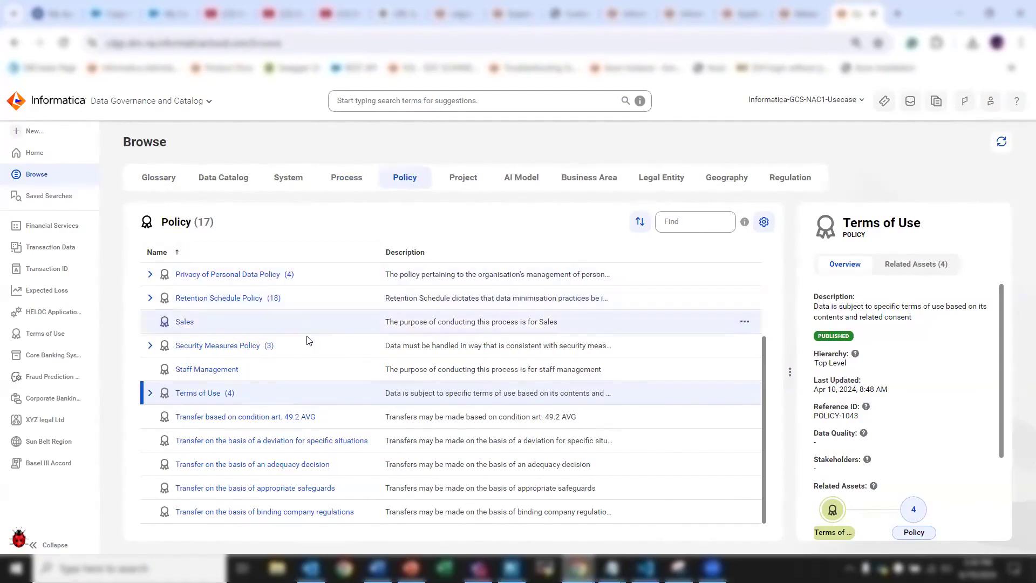
{"action": "left_click", "coordinate": [202, 396]}
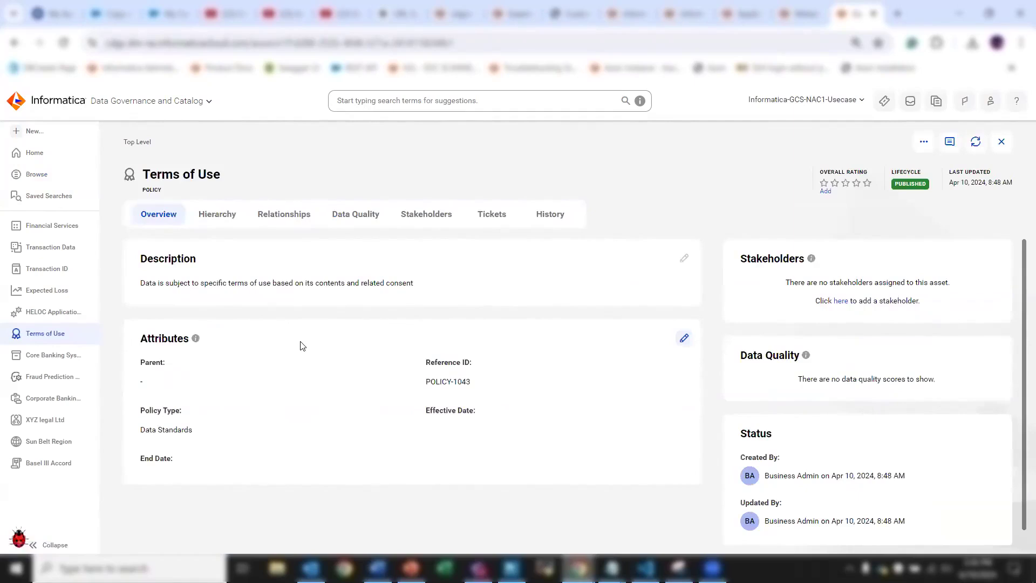
{"action": "left_click", "coordinate": [311, 223]}
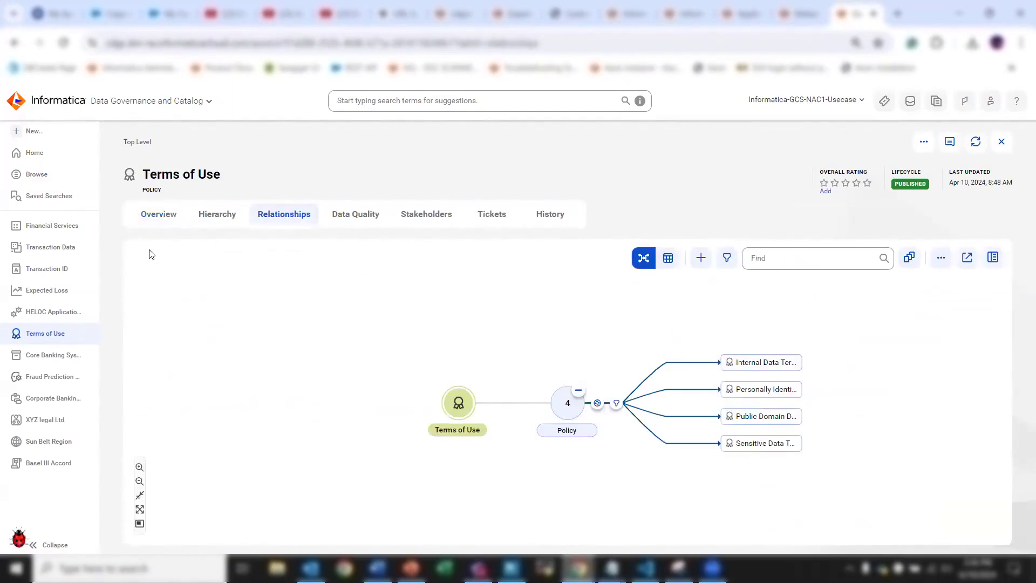
Step: Browse the project assets and examine the overview and relationships of the Core Banking System Upgrade project
{"action": "left_click", "coordinate": [65, 174]}
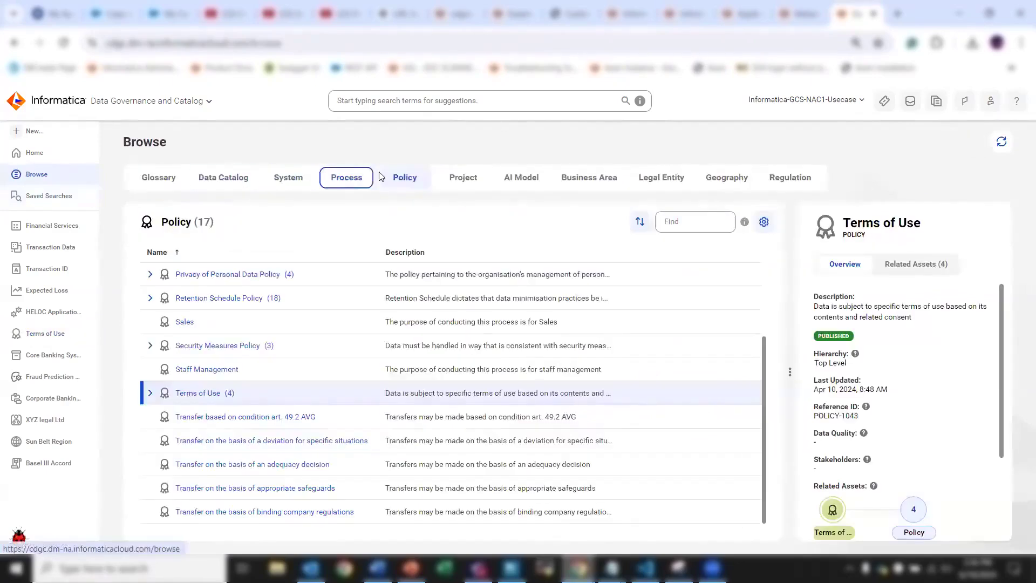
{"action": "left_click", "coordinate": [463, 178]}
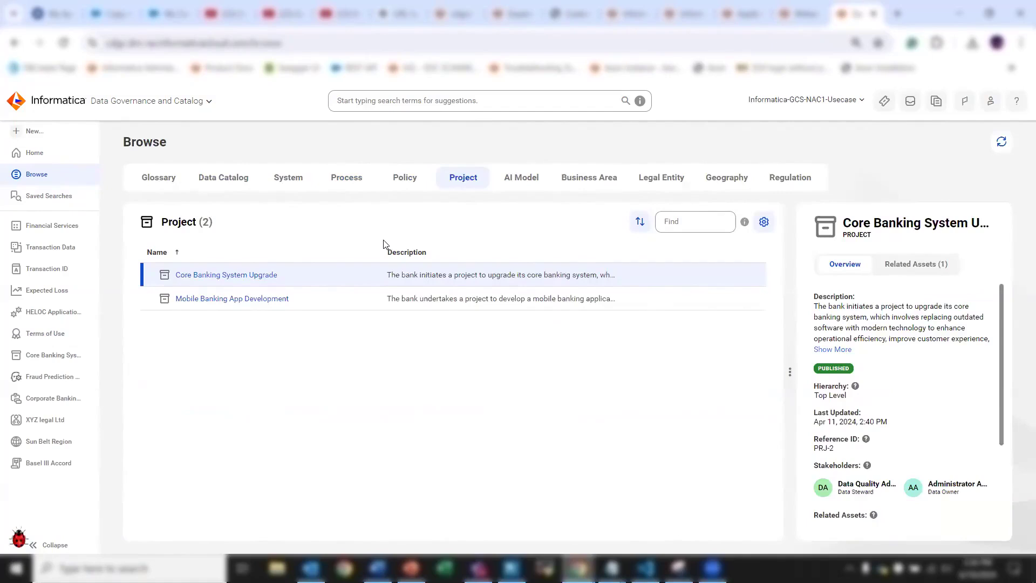
{"action": "left_click", "coordinate": [240, 275]}
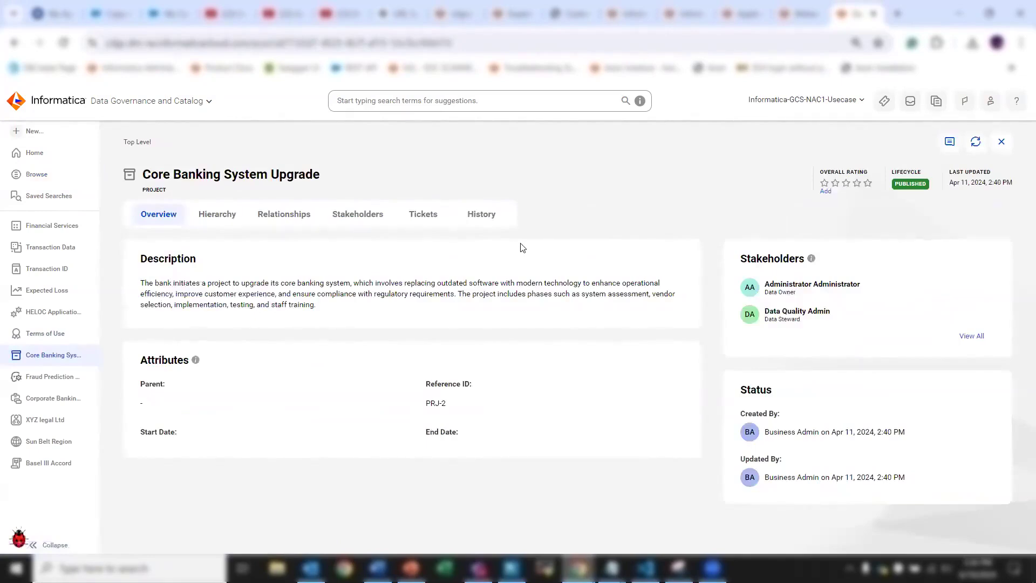
{"action": "left_click", "coordinate": [299, 223]}
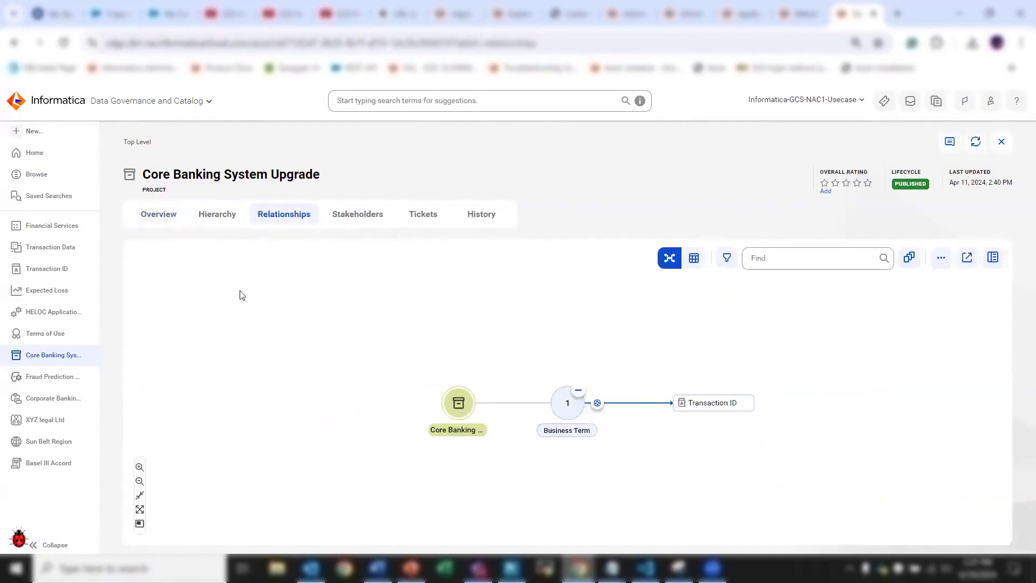
Step: Browse the AI model assets and examine the overview of the Fraud Prediction System
{"action": "left_click", "coordinate": [60, 176]}
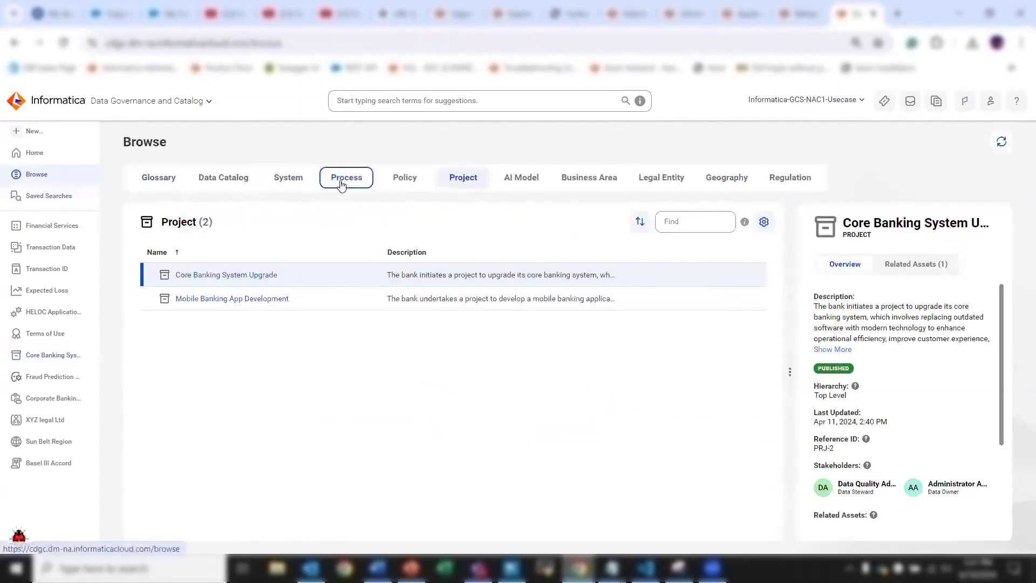
{"action": "left_click", "coordinate": [515, 180]}
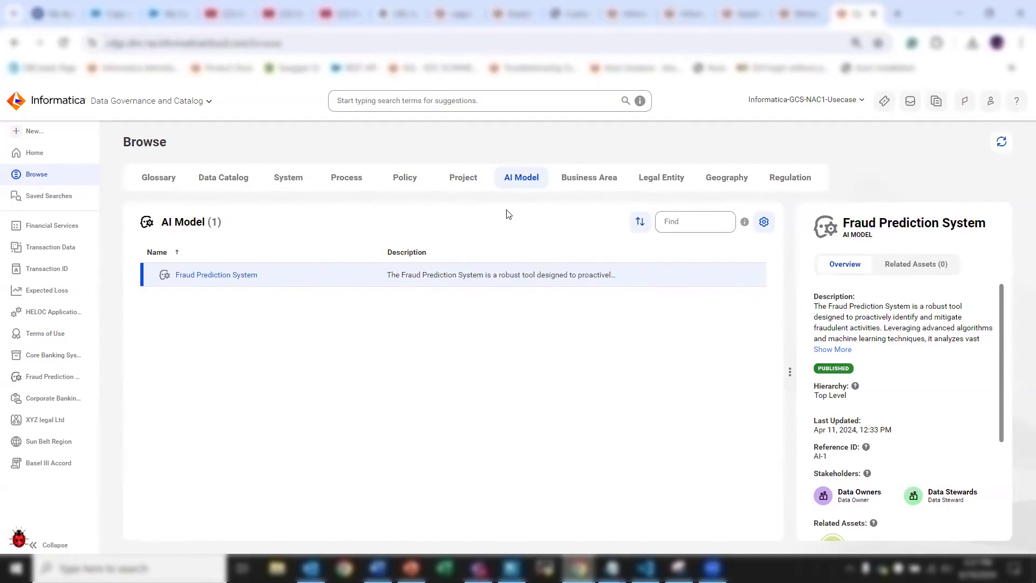
{"action": "left_click", "coordinate": [214, 276]}
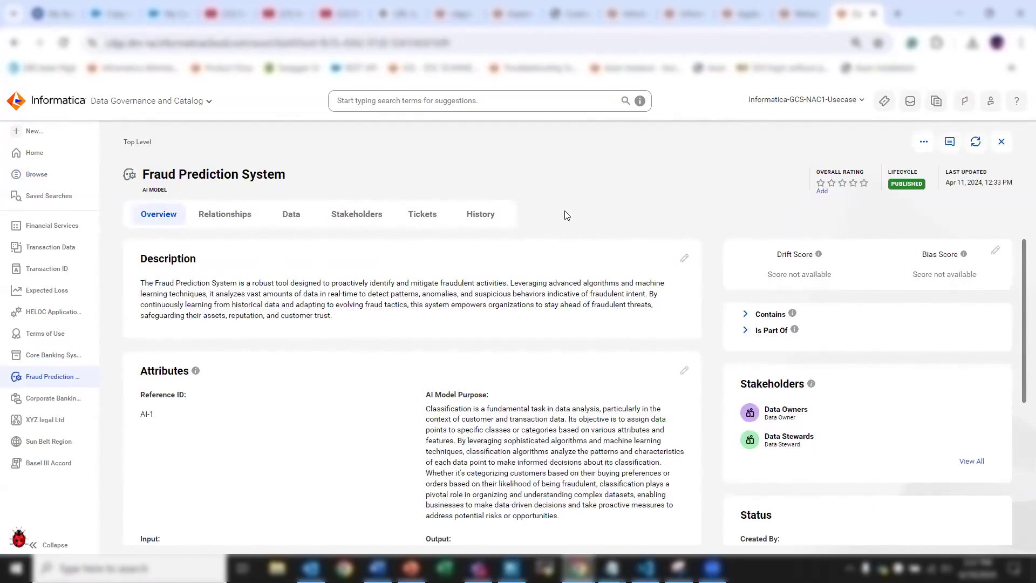
Step: Browse the business area assets and examine the overview and relationships of Corporate Banking Services
{"action": "left_click", "coordinate": [54, 178]}
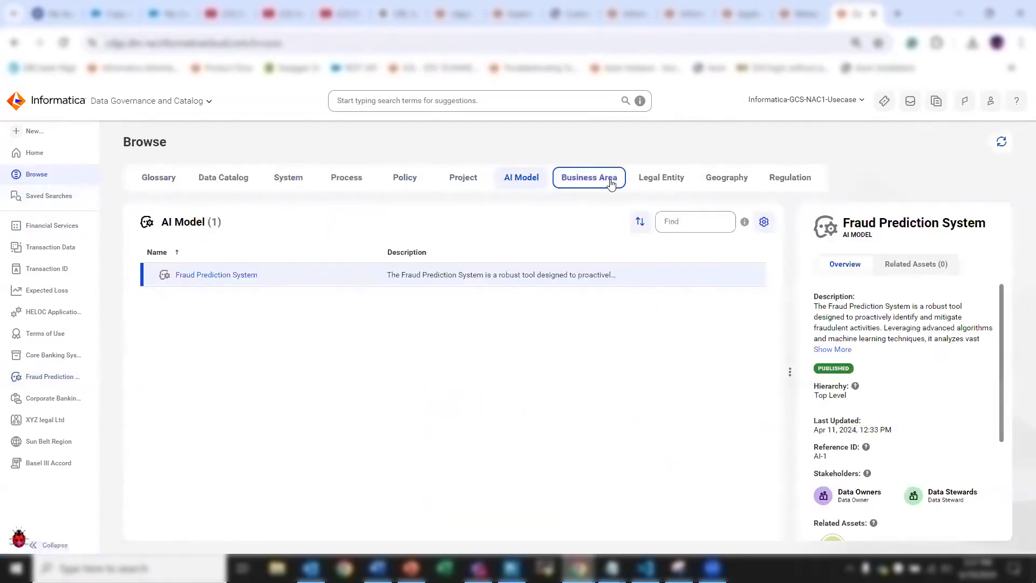
{"action": "left_click", "coordinate": [607, 179]}
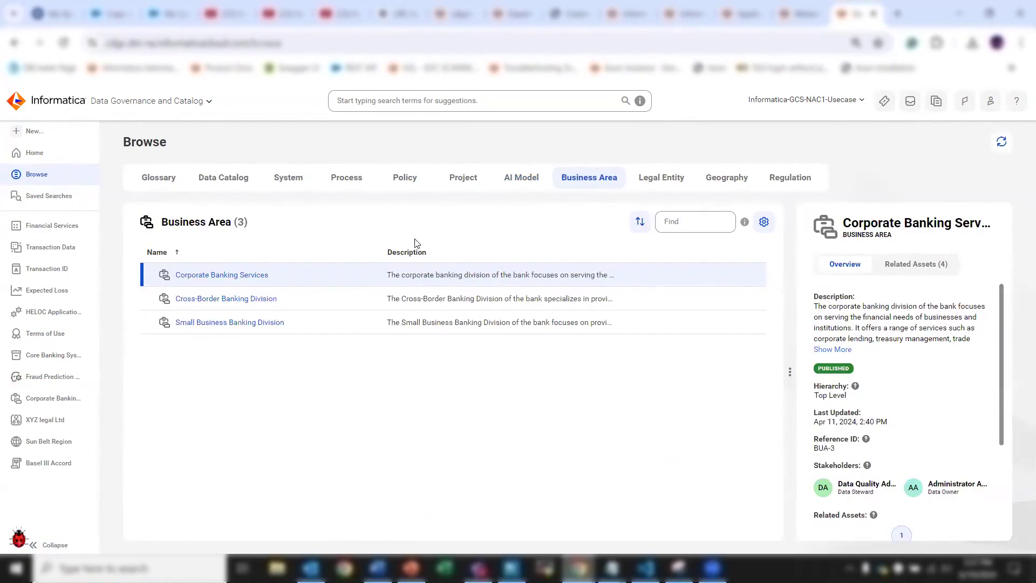
{"action": "left_click", "coordinate": [238, 275]}
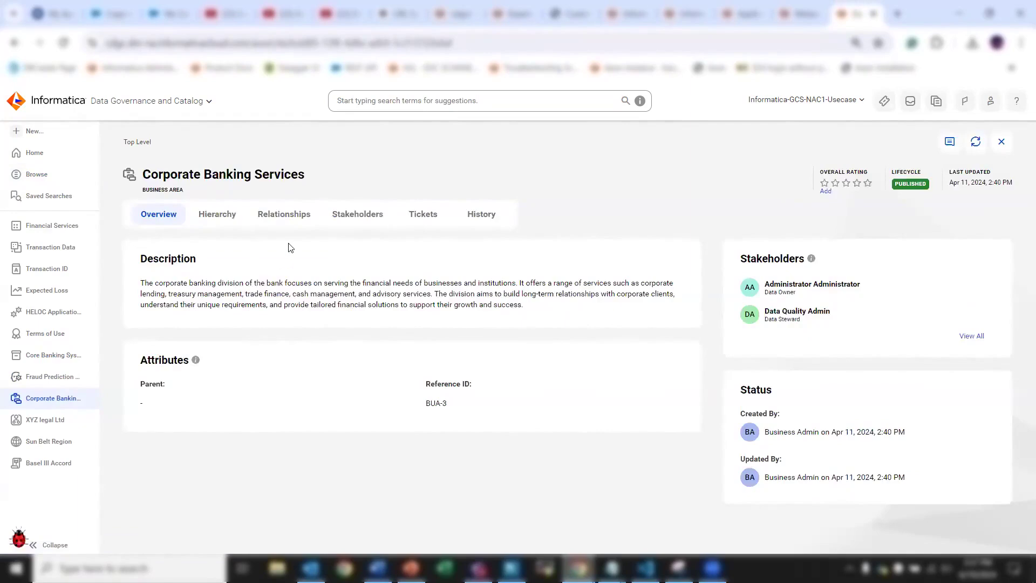
{"action": "left_click", "coordinate": [297, 219]}
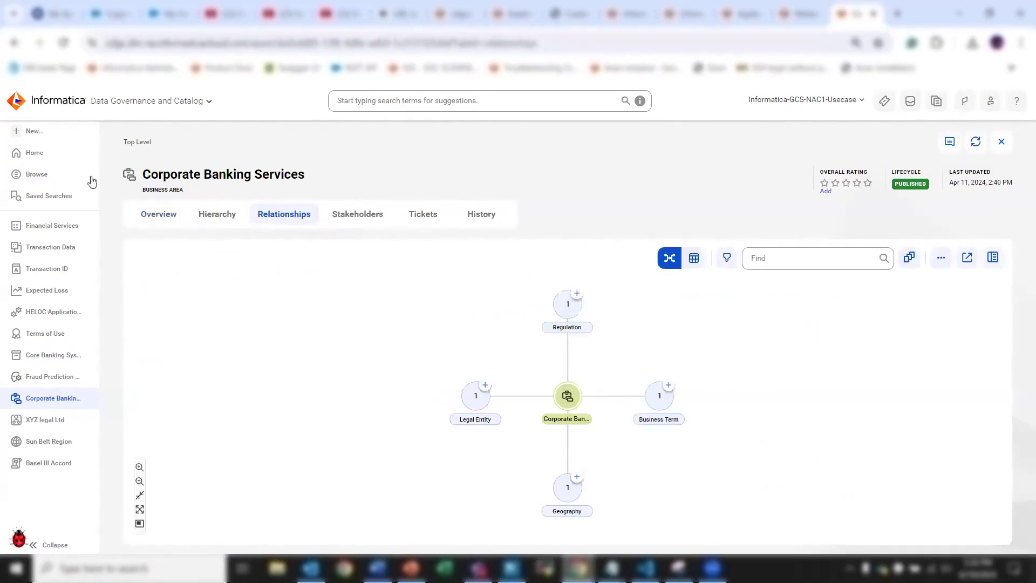
Step: Browse the legal entity assets and examine the overview and relationships of XYZ legal Ltd
{"action": "left_click", "coordinate": [62, 173]}
{"action": "left_click", "coordinate": [661, 177]}
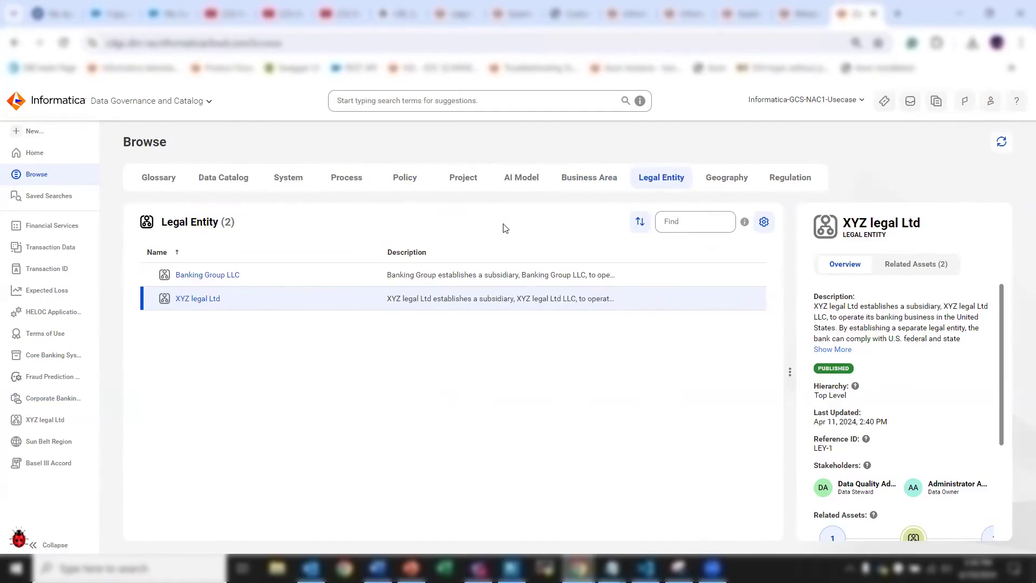
{"action": "left_click", "coordinate": [200, 300]}
{"action": "double_click", "coordinate": [201, 296]}
{"action": "left_click", "coordinate": [272, 286]}
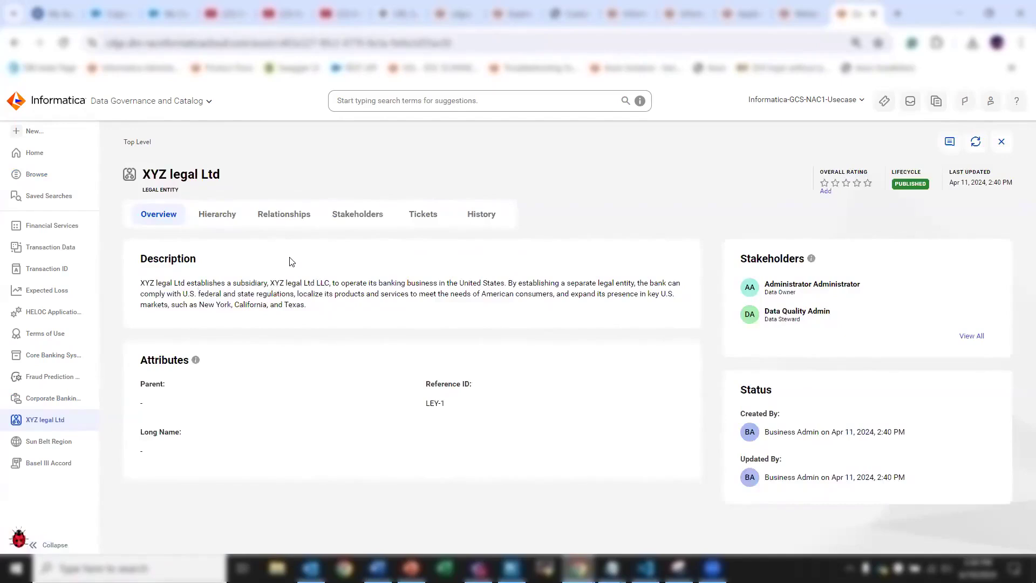
{"action": "left_click", "coordinate": [283, 218]}
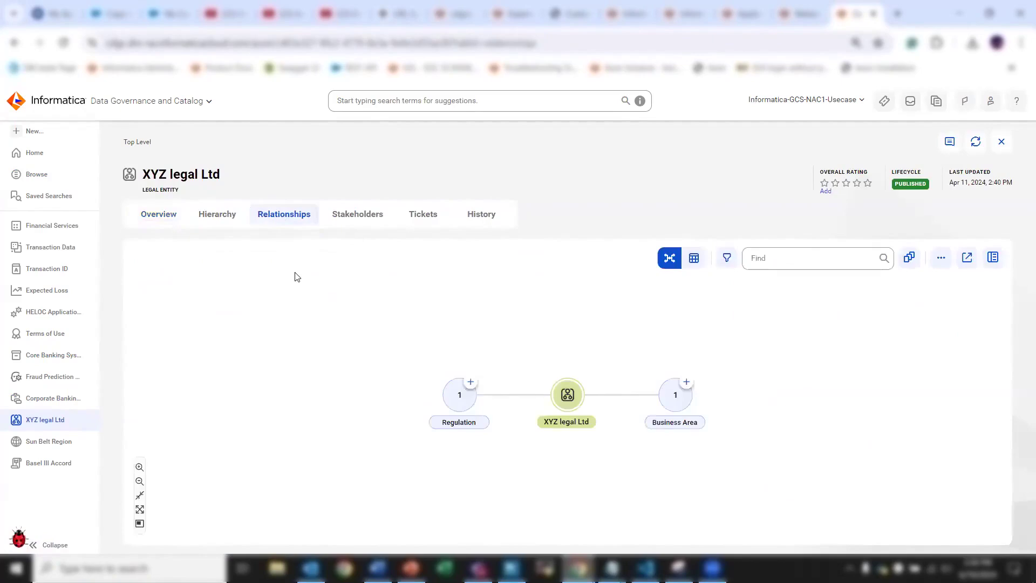
Step: Browse the geography assets and examine the overview and relationships of the Sun Belt Region
{"action": "left_click", "coordinate": [73, 179]}
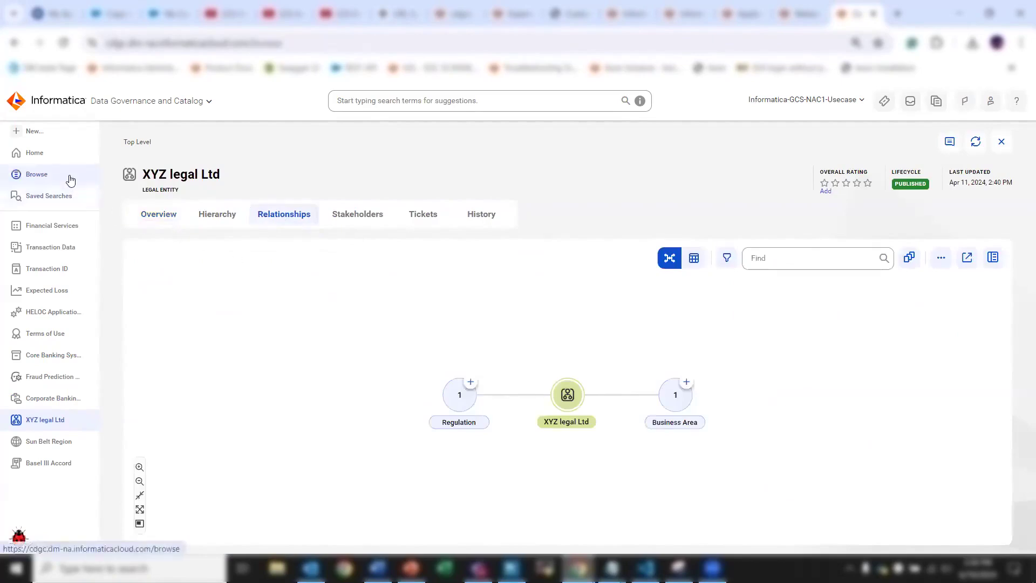
{"action": "left_click", "coordinate": [709, 184]}
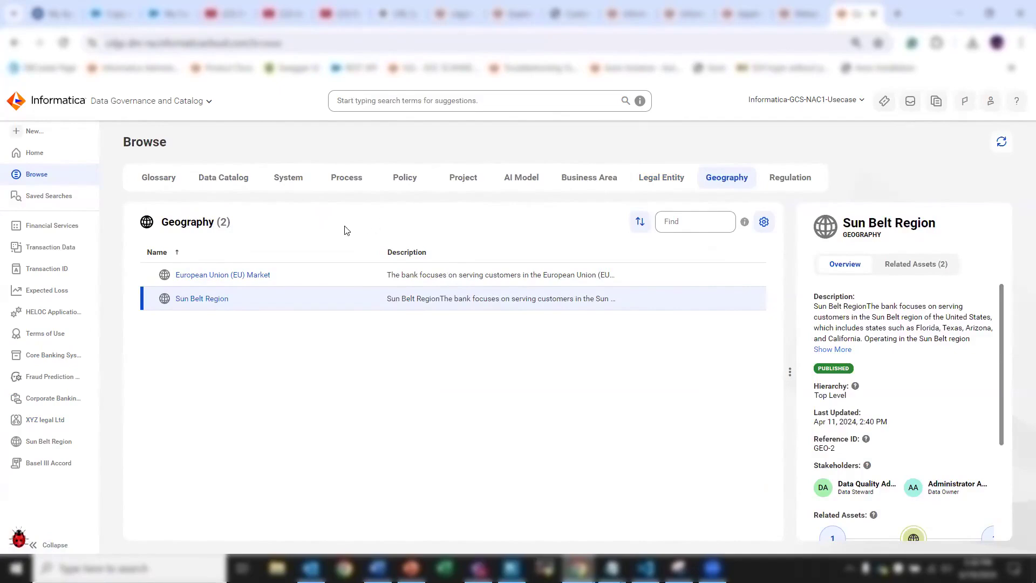
{"action": "left_click", "coordinate": [206, 300]}
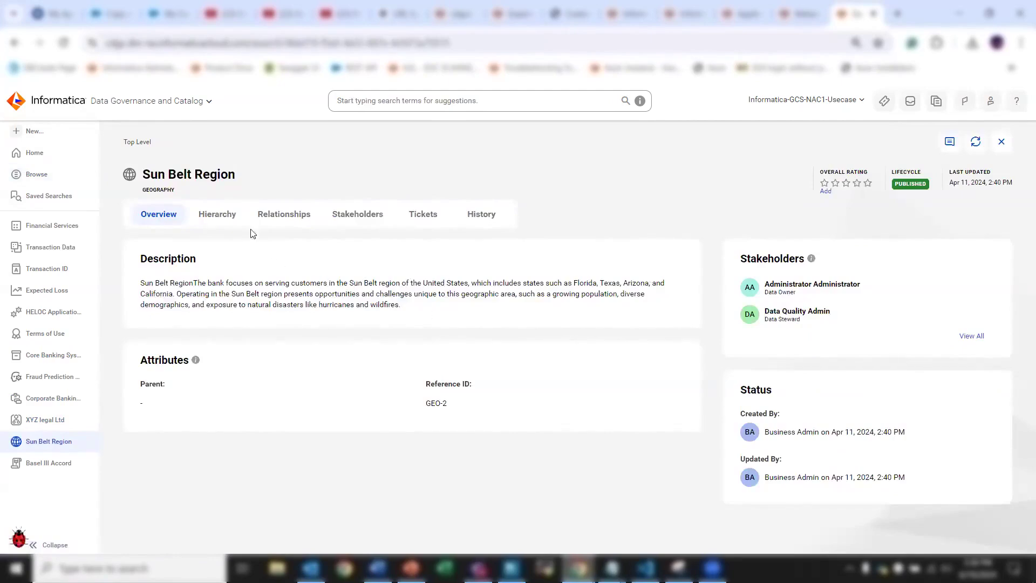
{"action": "left_click", "coordinate": [267, 218]}
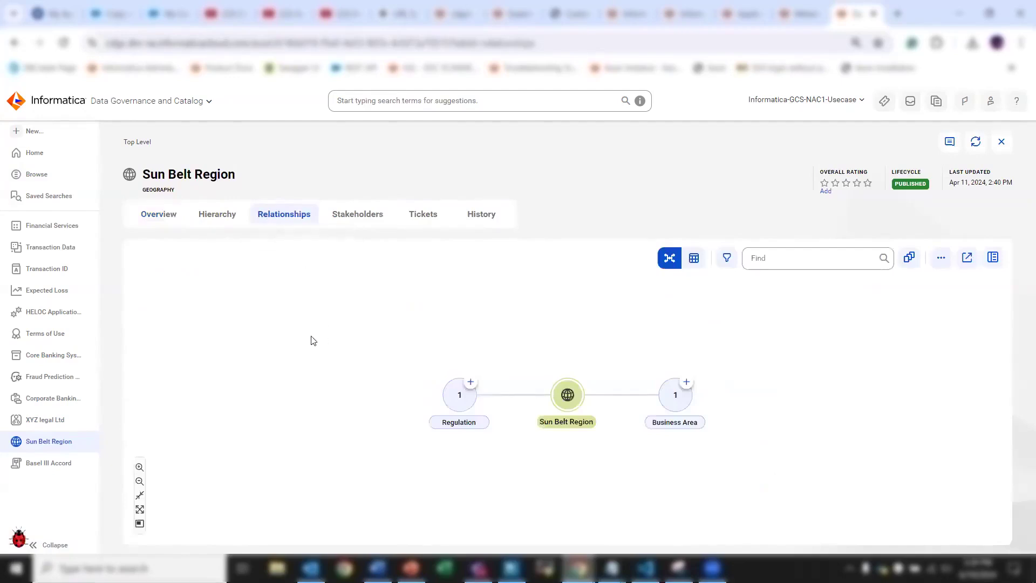
Step: Browse the regulation assets and examine the overview and relationships of the Basel III Accord
{"action": "left_click", "coordinate": [69, 178]}
{"action": "left_click", "coordinate": [780, 183]}
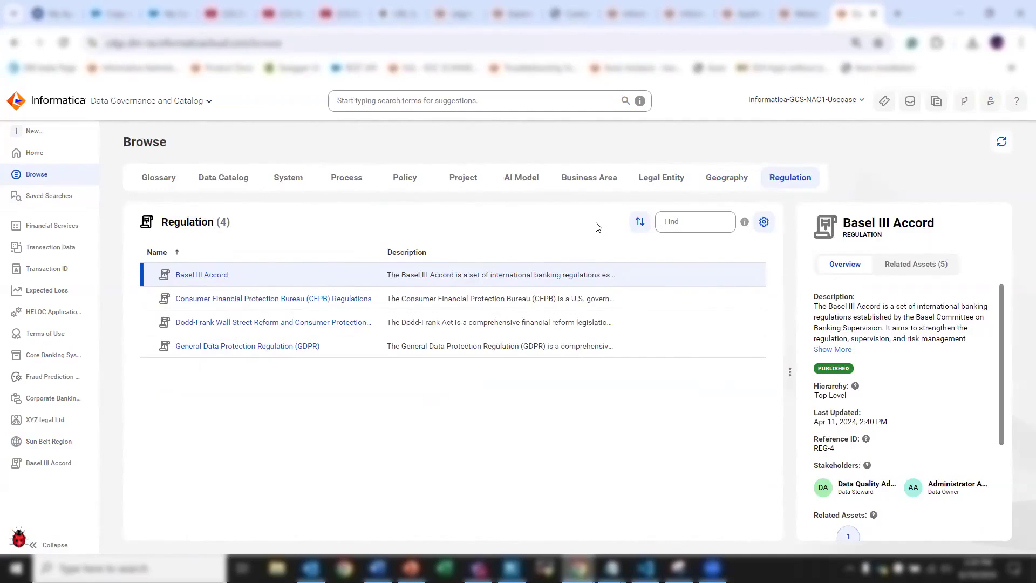
{"action": "left_click", "coordinate": [210, 275]}
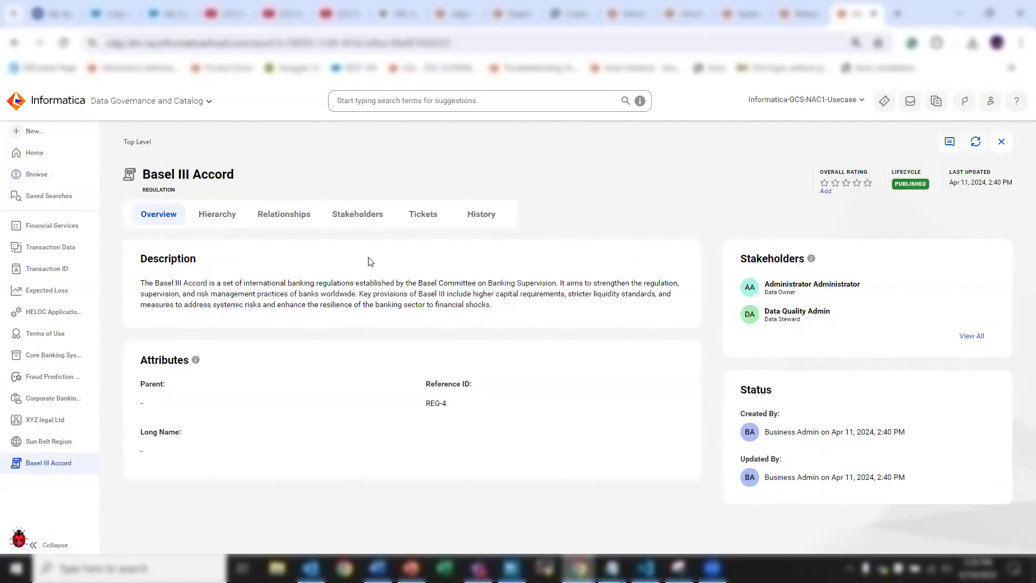
{"action": "left_click", "coordinate": [284, 214]}
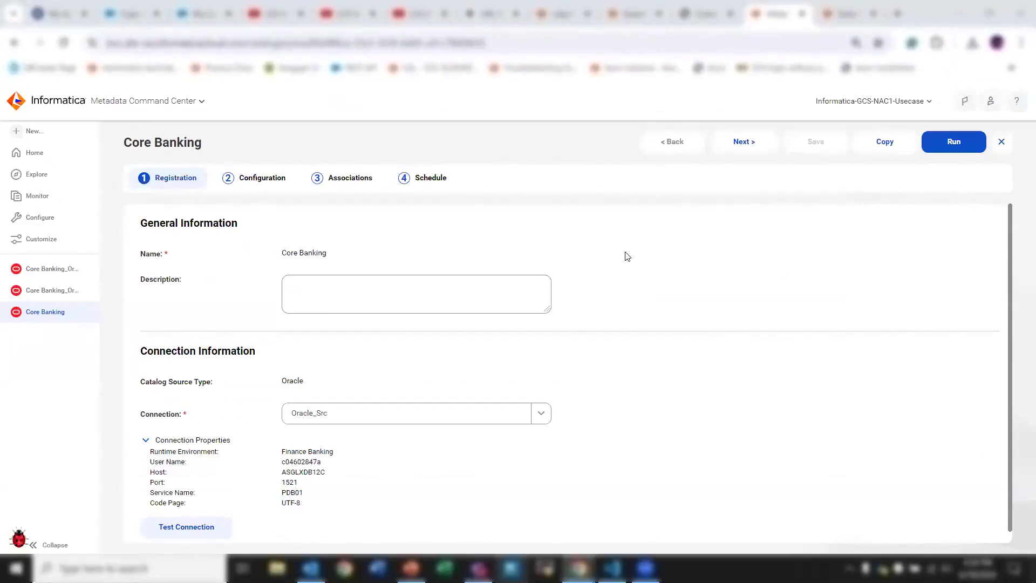
Step: Start a new catalog source in Metadata Command Center using the predefined Oracle type
{"action": "left_click", "coordinate": [32, 131]}
{"action": "left_click", "coordinate": [772, 209]}
{"action": "type", "text": "oracle"}
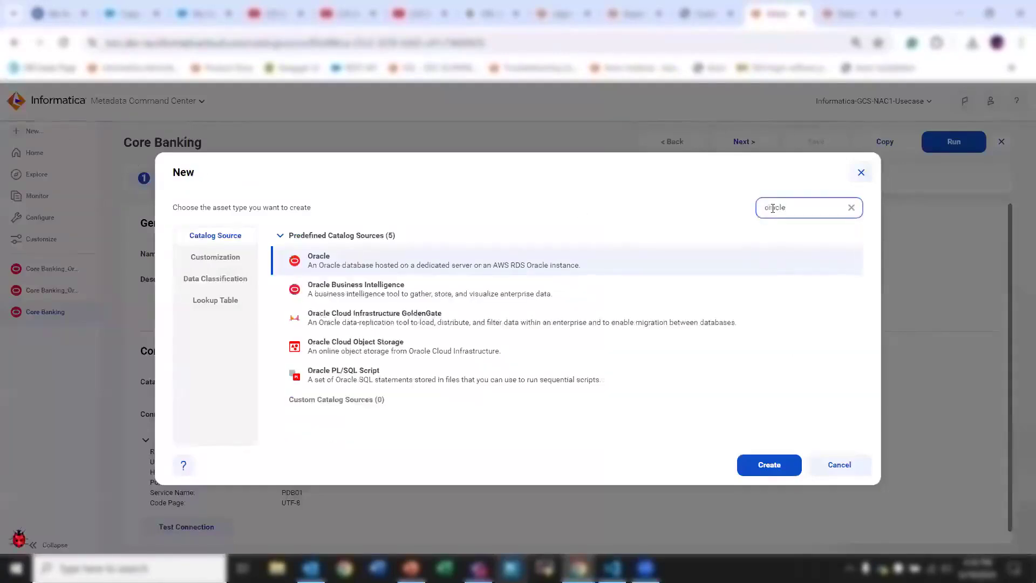
{"action": "left_click", "coordinate": [753, 463]}
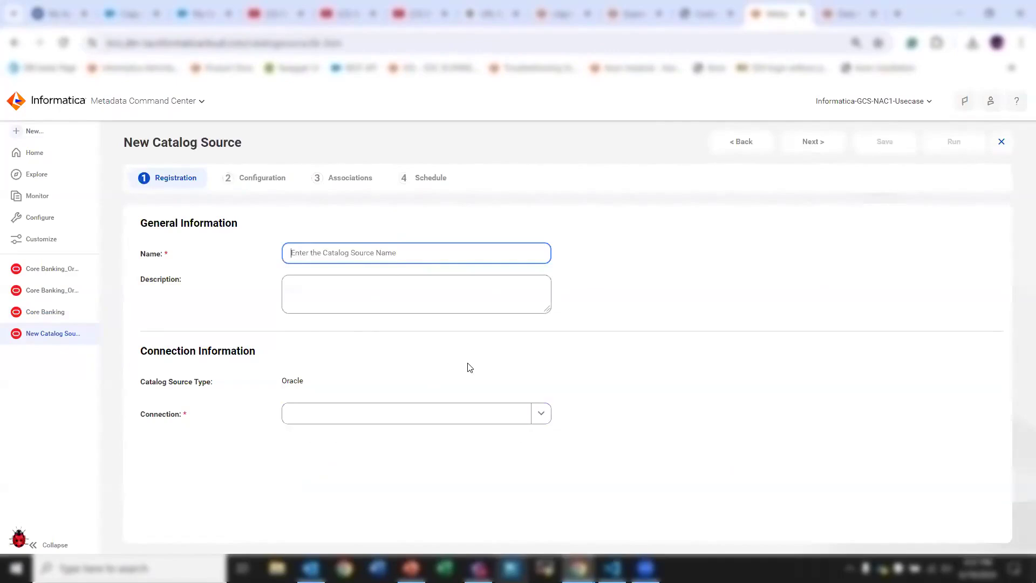
Step: Review the Core Banking catalog source's connection properties, its configured capabilities, its schedule and its metadata extraction filters
{"action": "left_click", "coordinate": [54, 312]}
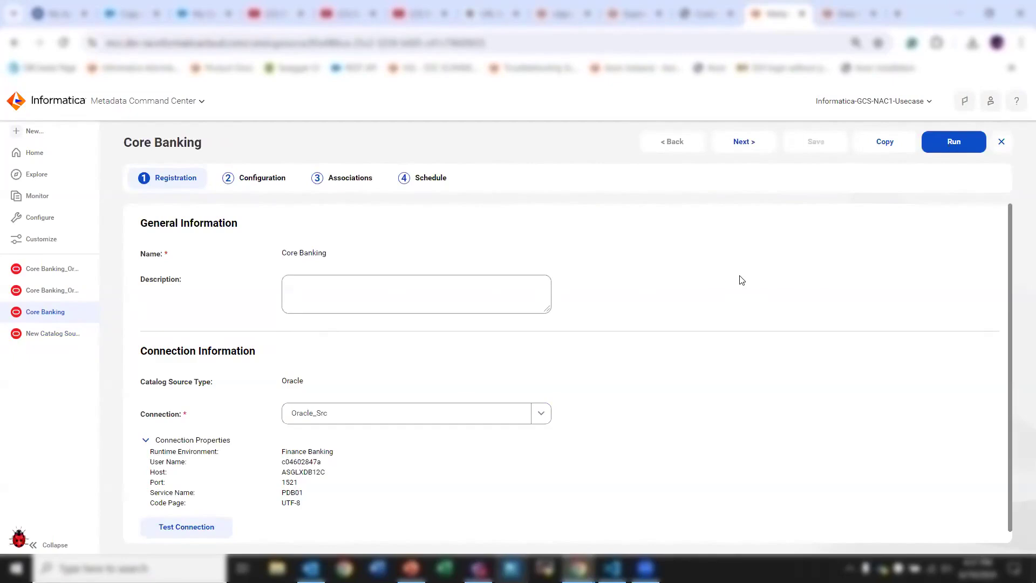
{"action": "scroll", "coordinate": [705, 292], "scroll_direction": "down", "scroll_amount": 1}
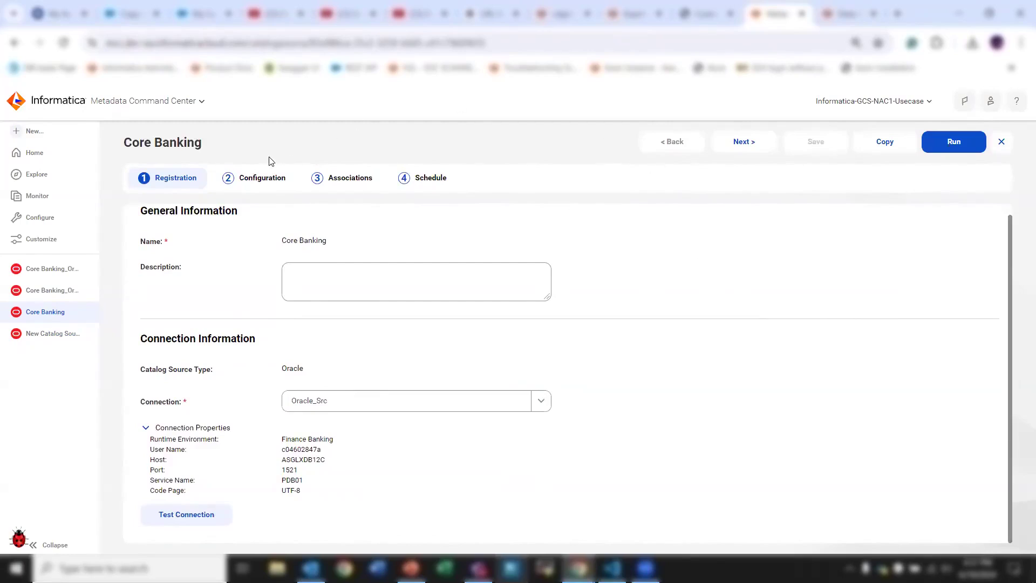
{"action": "left_click", "coordinate": [251, 188]}
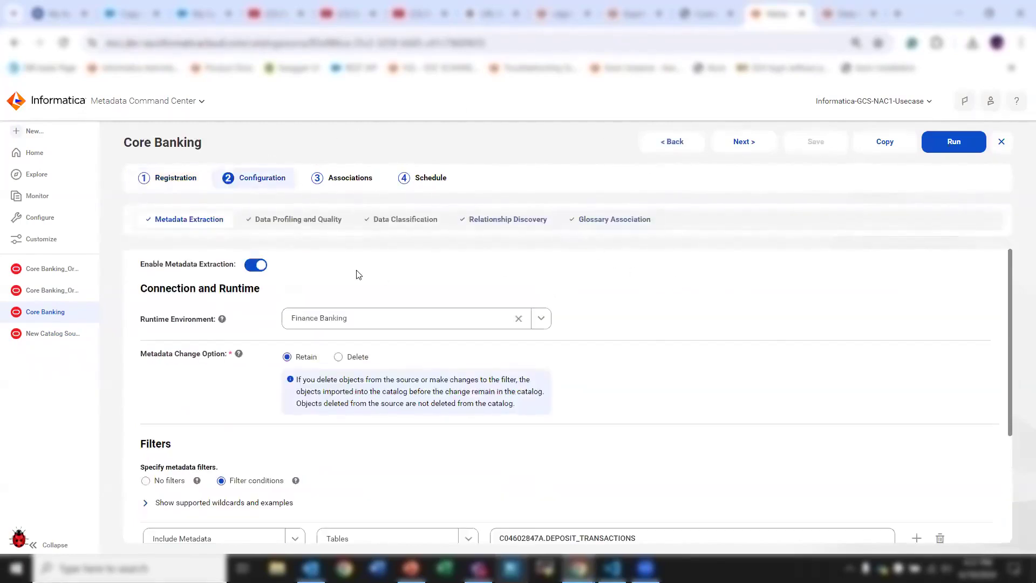
{"action": "left_click", "coordinate": [309, 220]}
{"action": "left_click", "coordinate": [393, 220]}
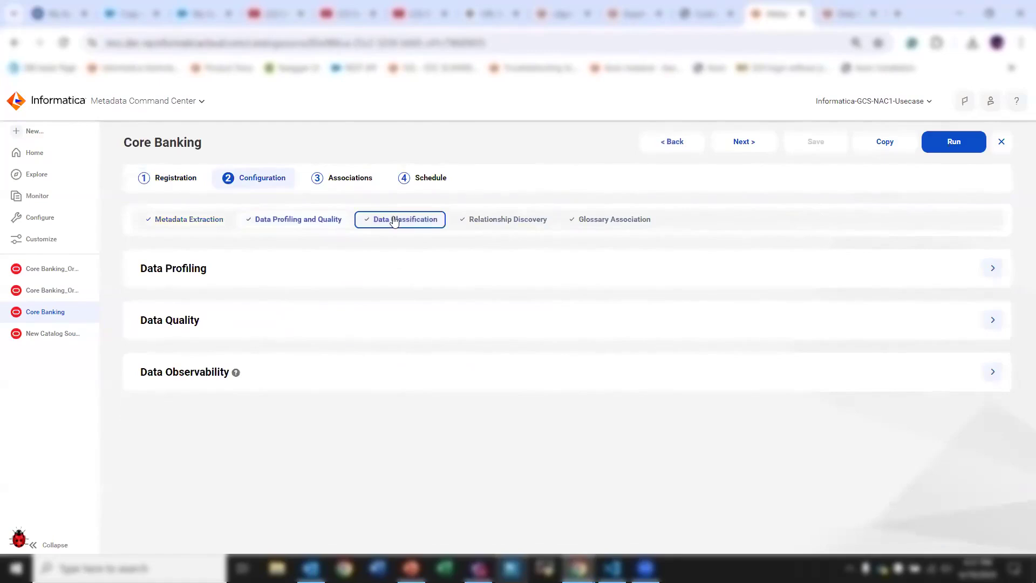
{"action": "left_click", "coordinate": [481, 221]}
{"action": "left_click", "coordinate": [581, 221]}
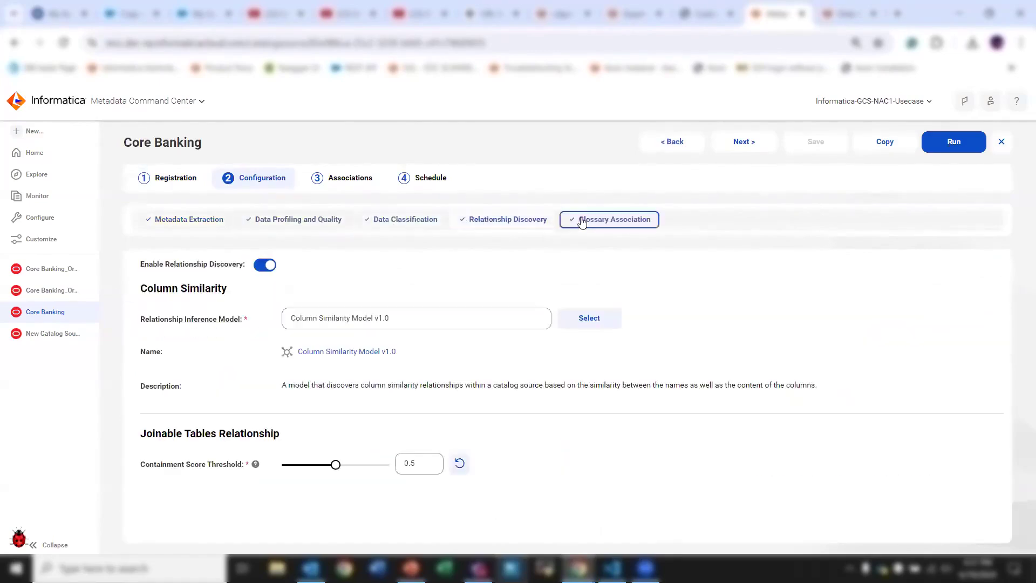
{"action": "left_click", "coordinate": [437, 178]}
{"action": "left_click", "coordinate": [250, 182]}
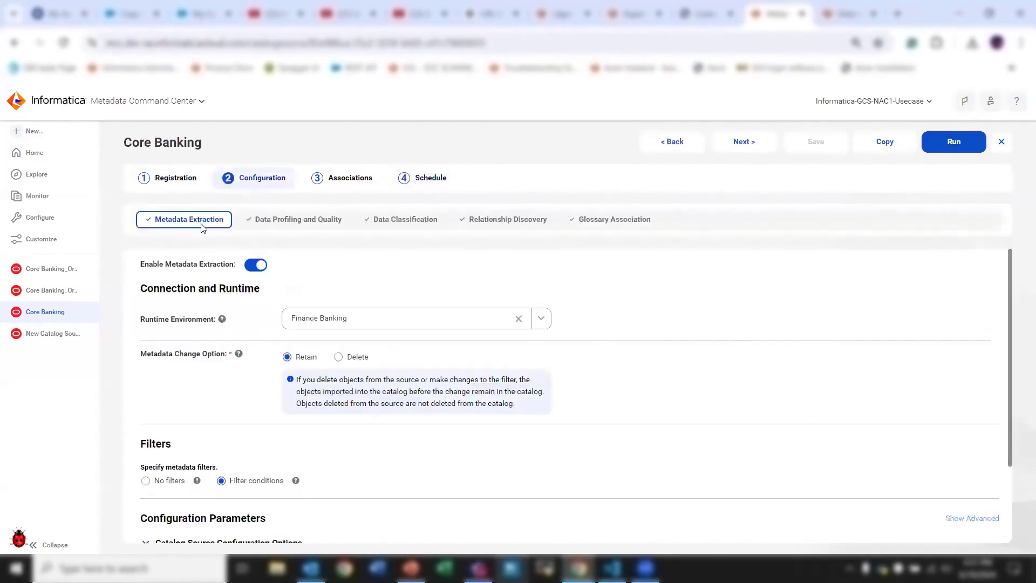
{"action": "scroll", "coordinate": [536, 308], "scroll_direction": "down", "scroll_amount": 1}
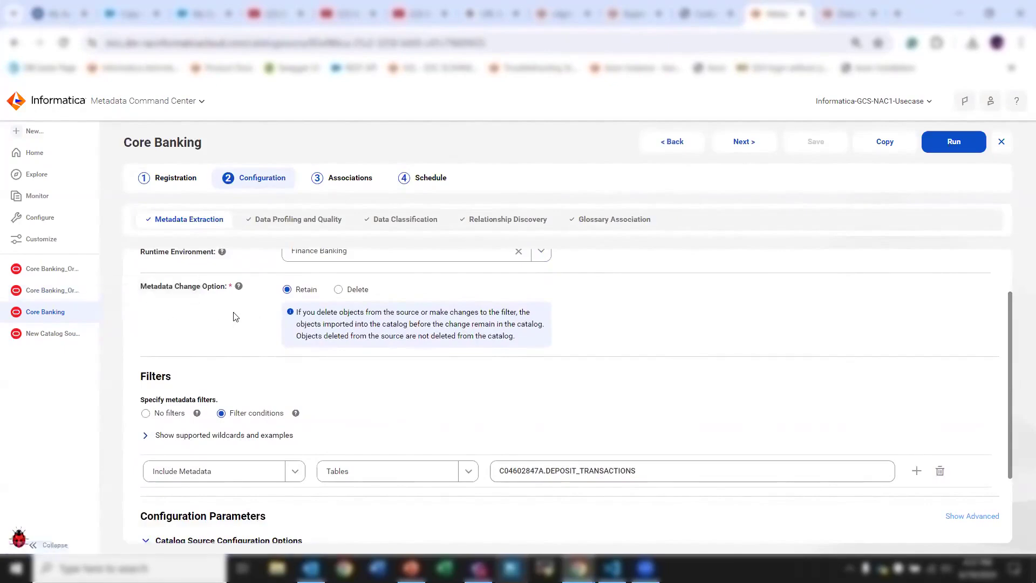
Step: Examine the metadata extraction results of the Core Banking_Oracle_sync job and open the other Core Banking job
{"action": "left_click", "coordinate": [43, 273]}
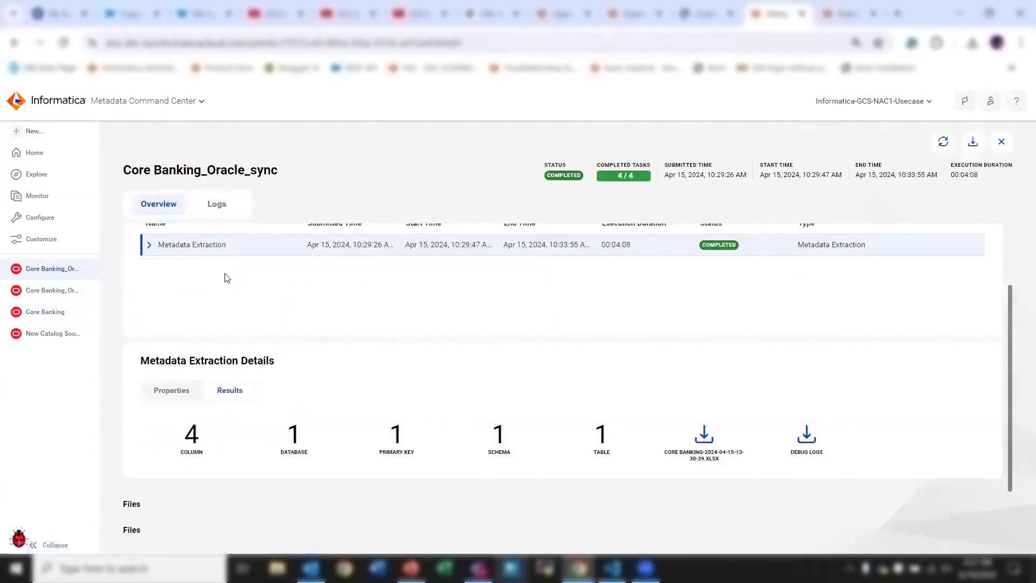
{"action": "left_click", "coordinate": [50, 290]}
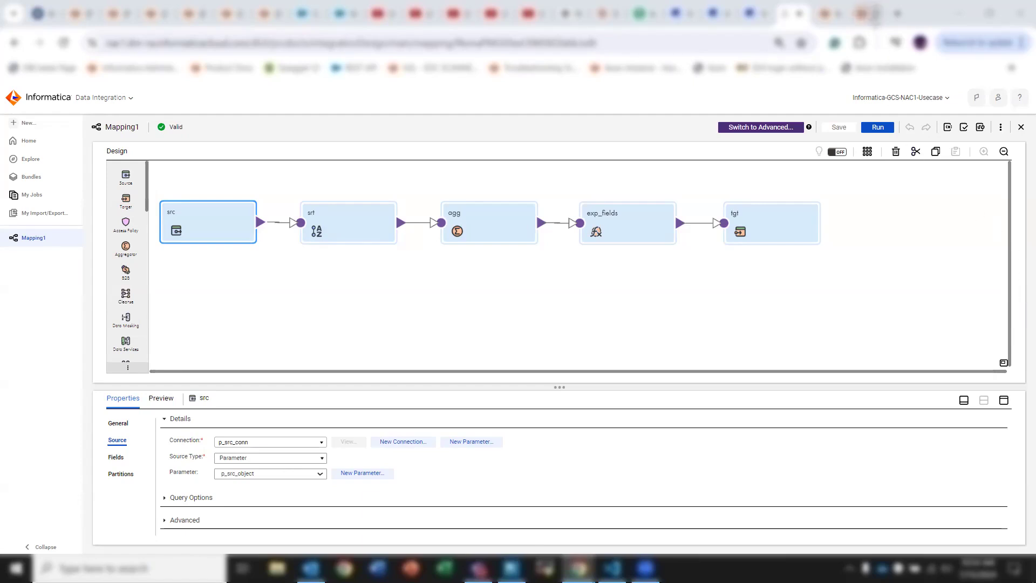
Step: Switch to Data Governance and Catalog and inspect the Core Banking and IICS catalog sources in the data catalog
{"action": "left_click", "coordinate": [872, 15]}
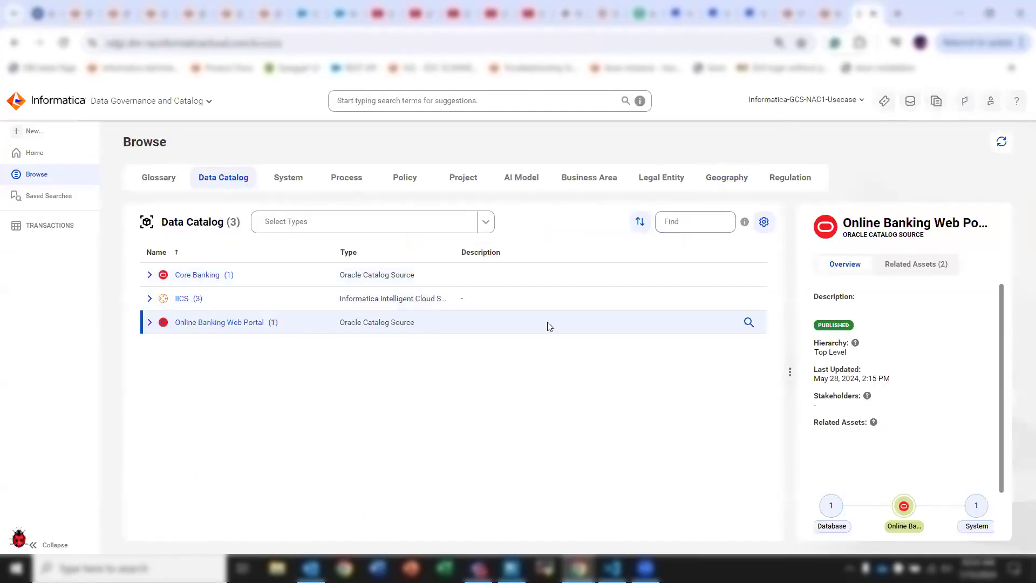
{"action": "left_click", "coordinate": [535, 272]}
{"action": "left_click", "coordinate": [529, 297]}
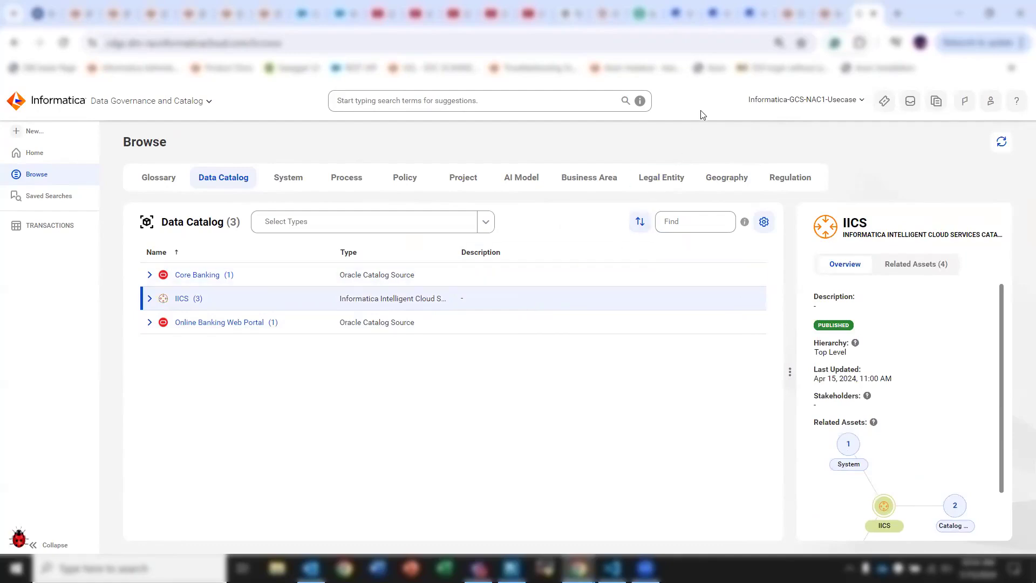
Step: Switch to Metadata Command Center and check the catalog source assignments of the ORACLE and ORACLE_SRC connections
{"action": "left_click", "coordinate": [823, 14]}
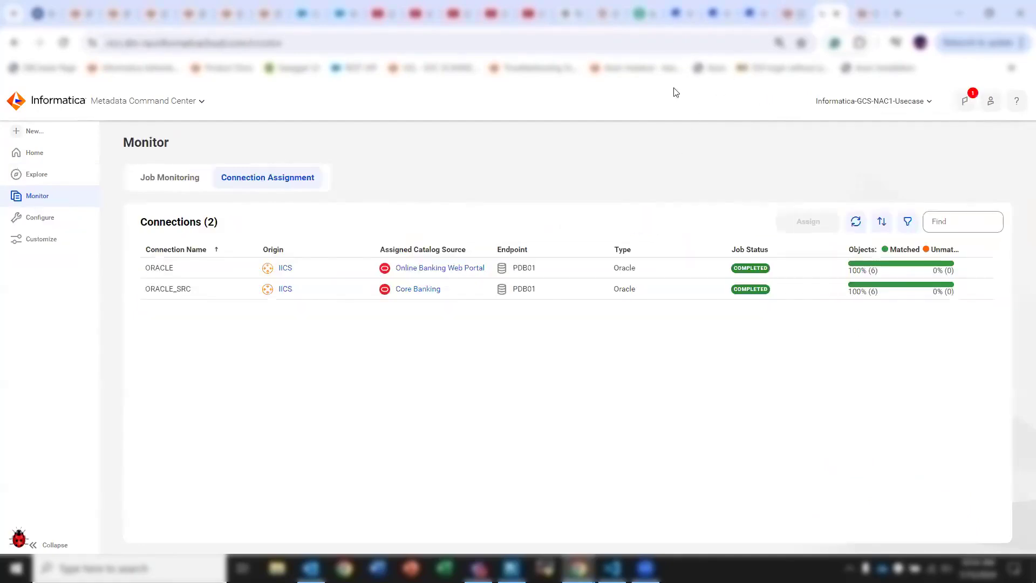
{"action": "left_click", "coordinate": [564, 267]}
{"action": "left_click", "coordinate": [565, 294]}
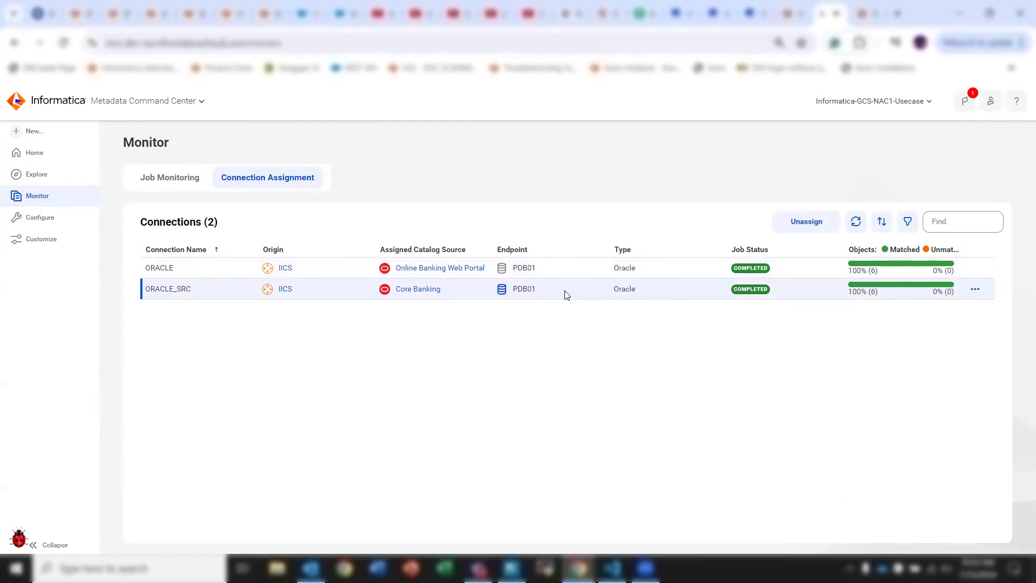
Step: Return to Data Governance and Catalog and examine the data element lineage of the TRANSACTIONS table through to Core Banking
{"action": "left_click", "coordinate": [865, 13]}
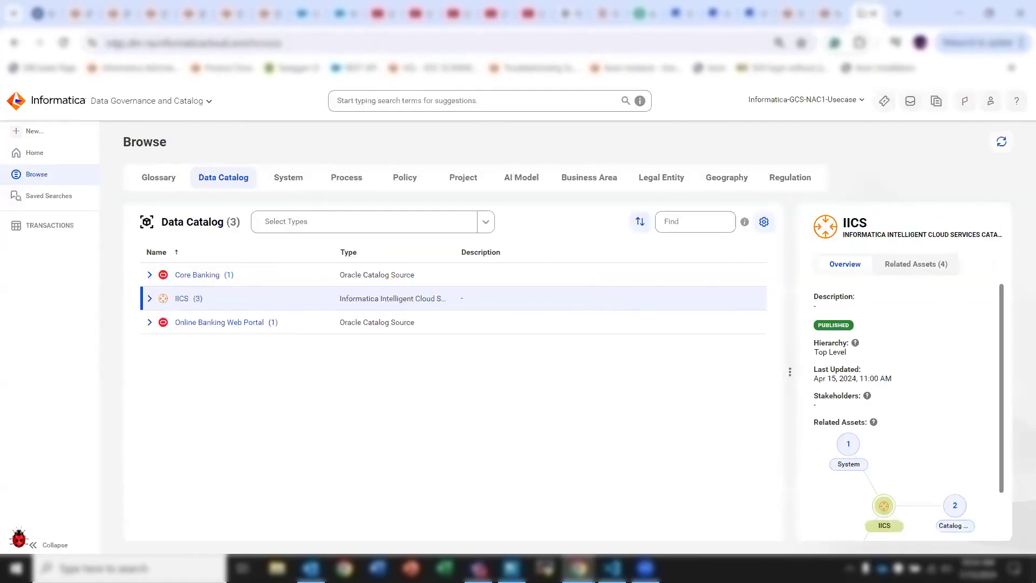
{"action": "left_click", "coordinate": [62, 226]}
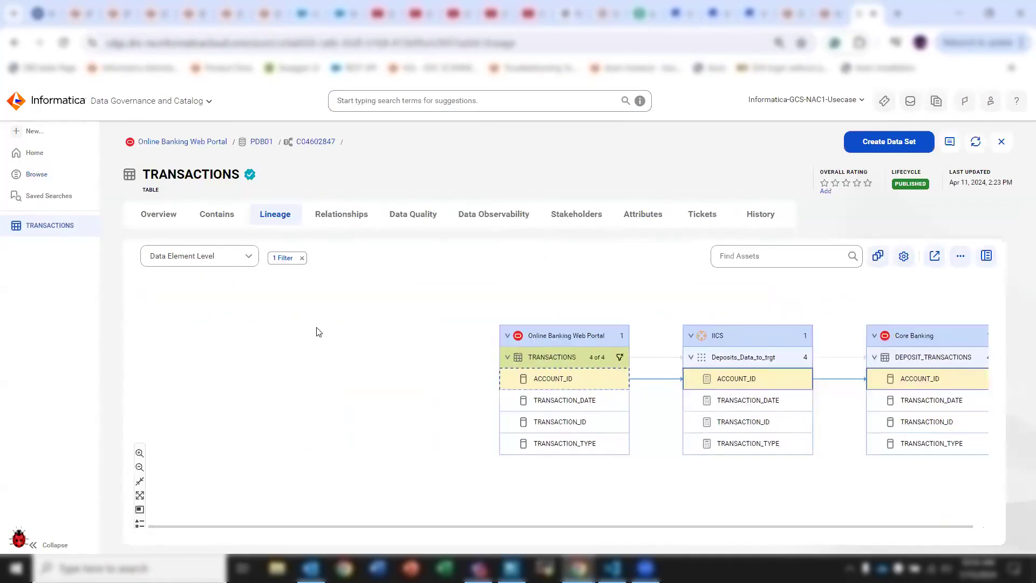
{"action": "left_click_drag", "start_coordinate": [370, 381], "coordinate": [319, 374]}
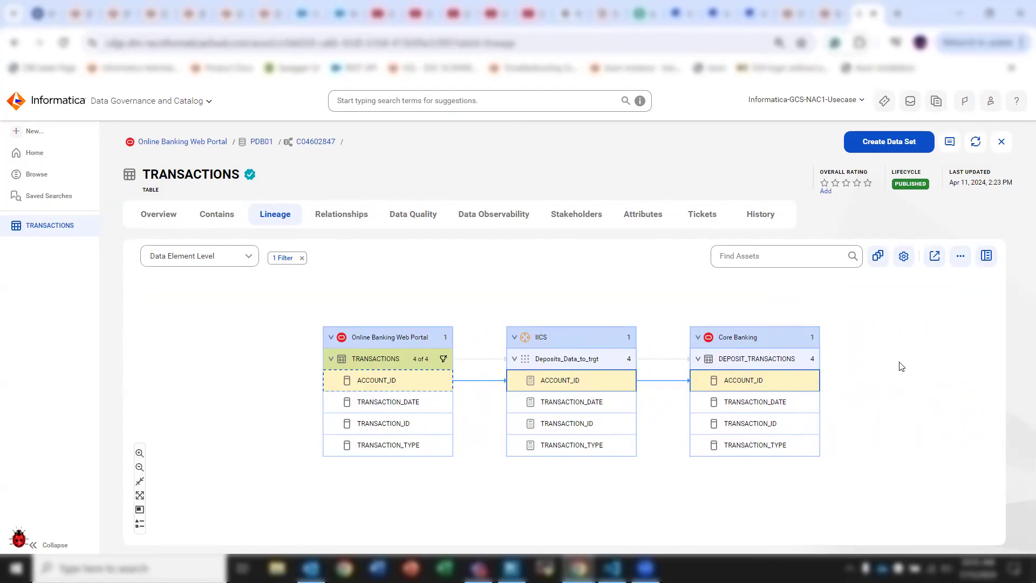
Step: Overlay Business Term, data quality Validity and Certification details on the TRANSACTIONS table's data element lineage
{"action": "left_click", "coordinate": [878, 256]}
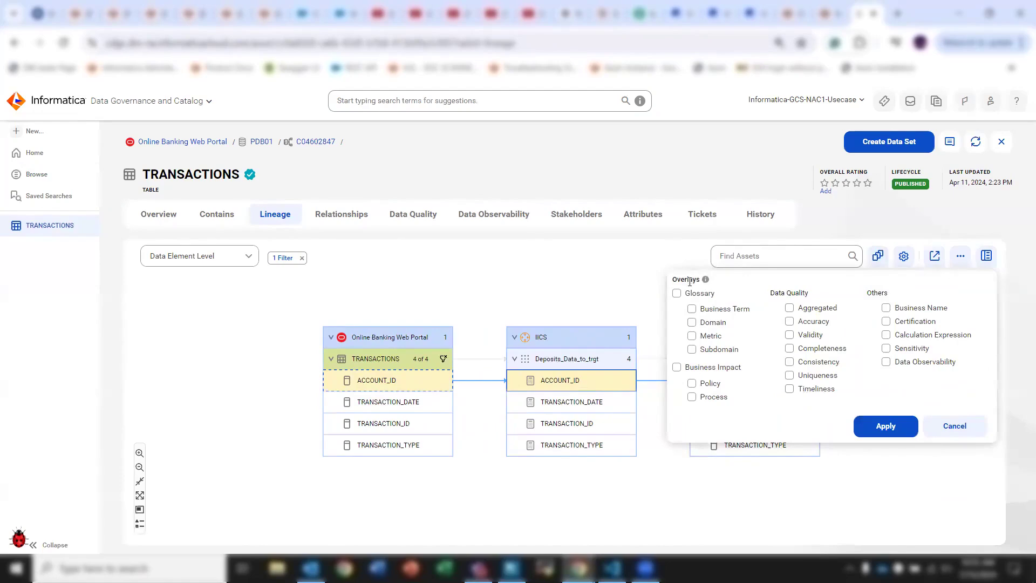
{"action": "left_click", "coordinate": [698, 310]}
{"action": "left_click", "coordinate": [806, 340]}
{"action": "left_click", "coordinate": [915, 322]}
{"action": "left_click", "coordinate": [885, 426]}
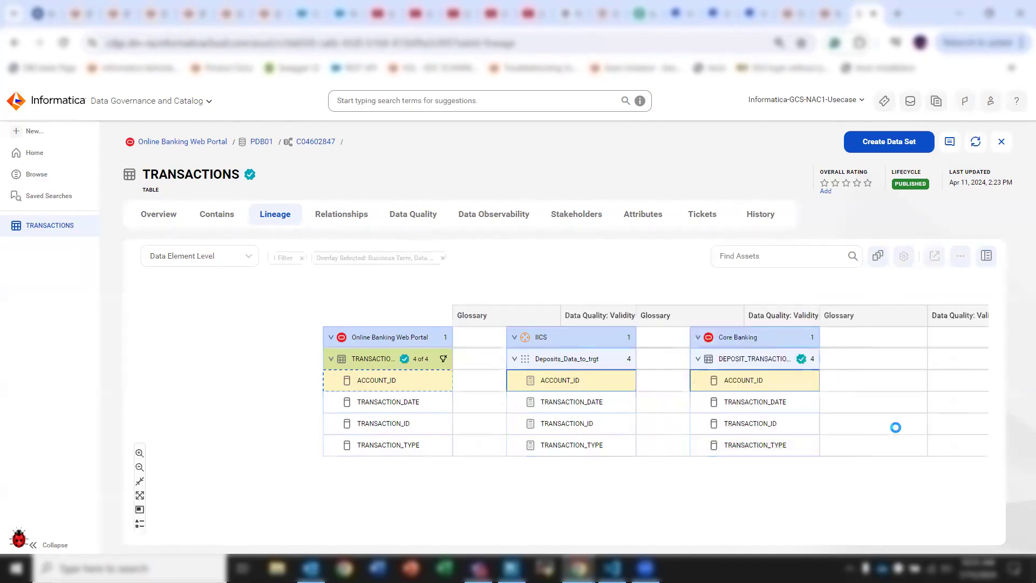
{"action": "scroll", "coordinate": [697, 471], "scroll_direction": "down", "scroll_amount": 3}
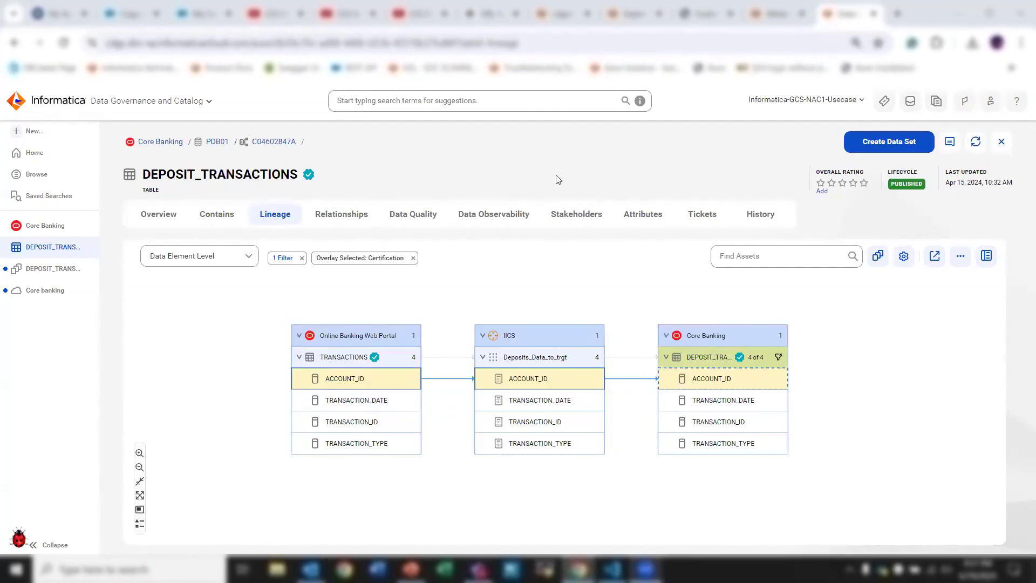
Step: Review the Core Banking catalog source and create the Core banking system asset from its prepared draft
{"action": "left_click", "coordinate": [56, 230]}
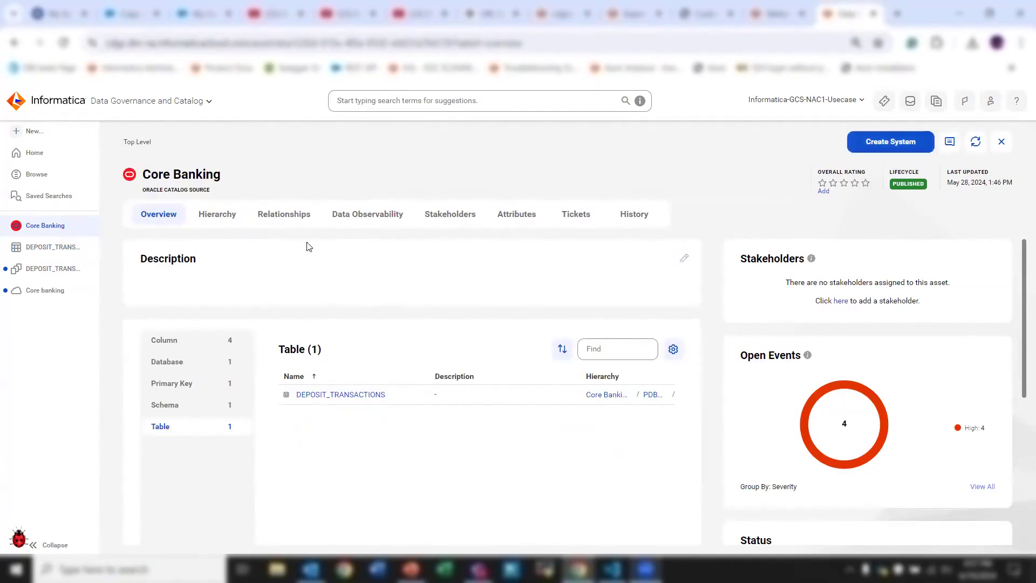
{"action": "left_click", "coordinate": [49, 268]}
{"action": "left_click", "coordinate": [42, 290]}
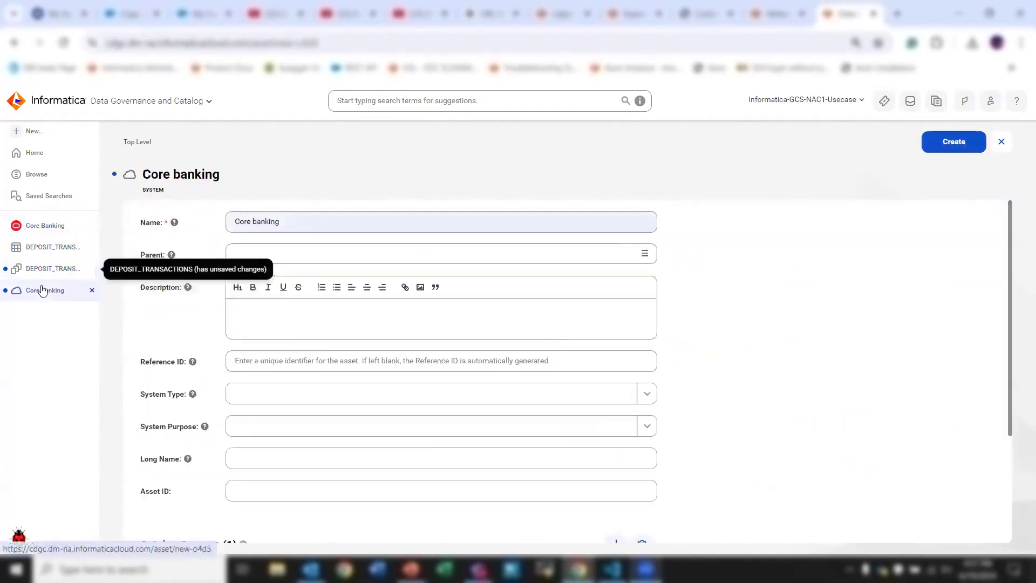
{"action": "scroll", "coordinate": [703, 347], "scroll_direction": "down", "scroll_amount": 3}
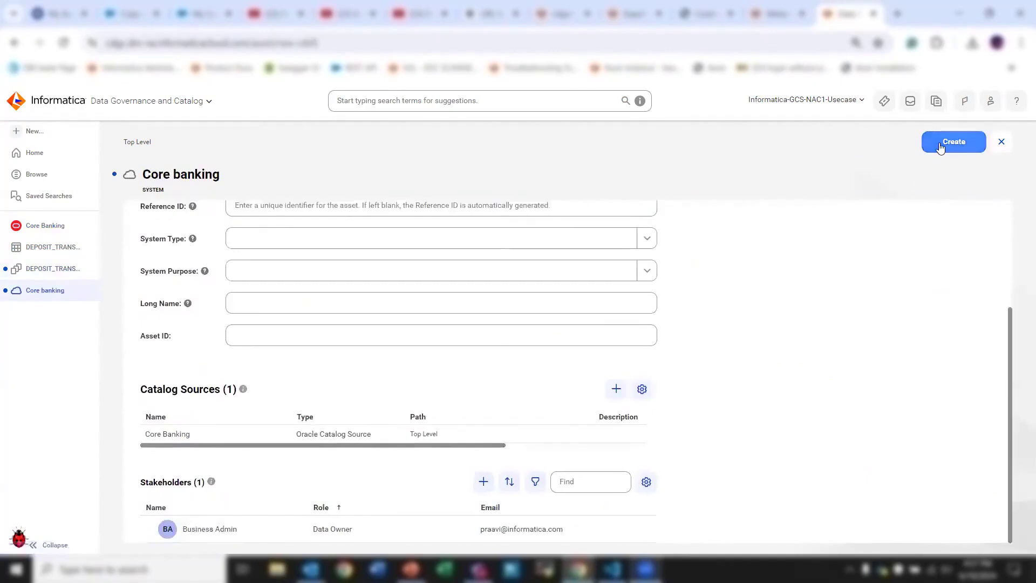
{"action": "left_click", "coordinate": [936, 143]}
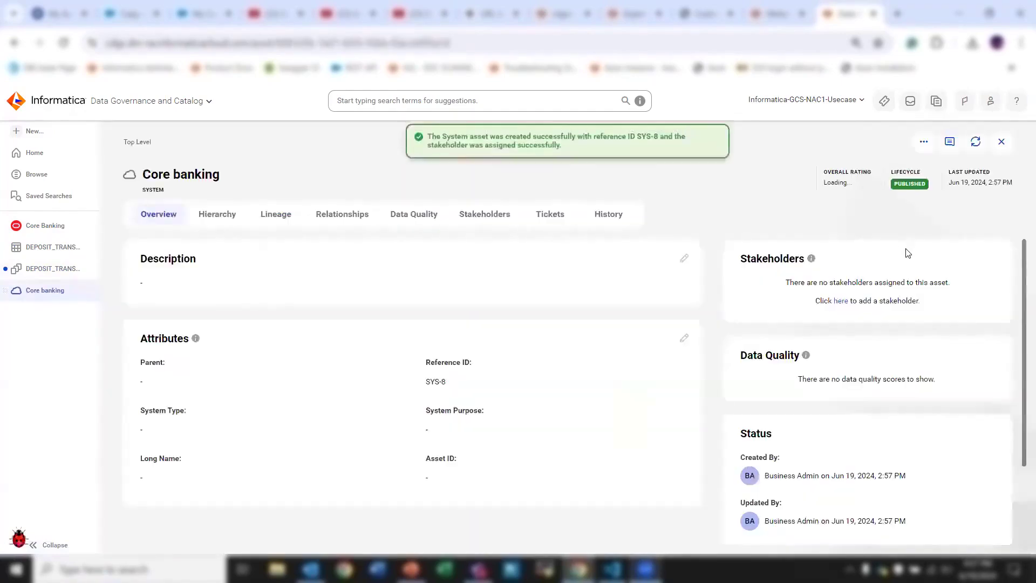
Step: Prepare a data set from the DEPOSIT_TRANSACTIONS table in the Core banking system, leaving out the TRANSACTION_DATE data element
{"action": "left_click", "coordinate": [33, 246]}
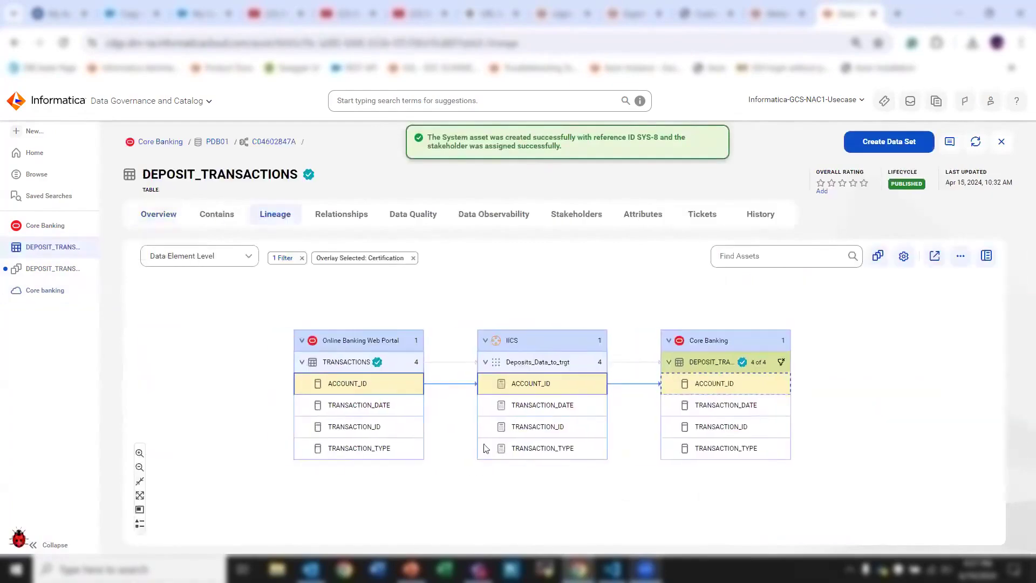
{"action": "left_click", "coordinate": [850, 145]}
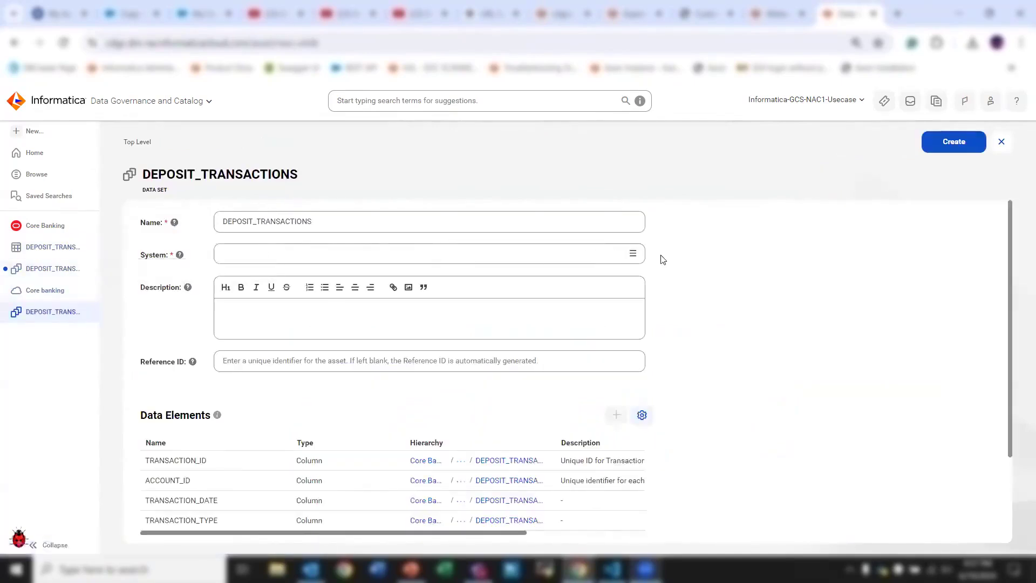
{"action": "left_click", "coordinate": [635, 254]}
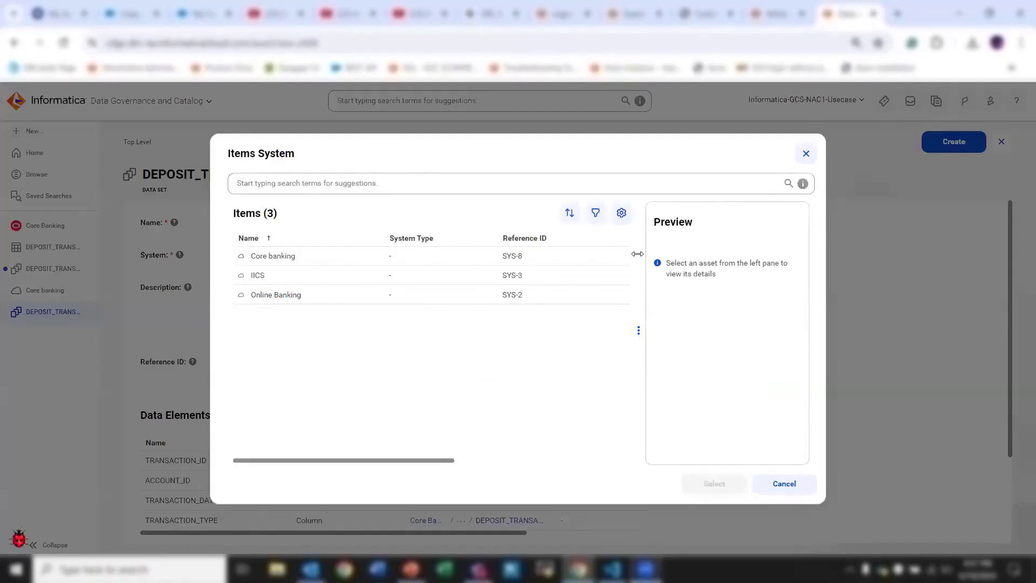
{"action": "left_click", "coordinate": [319, 261]}
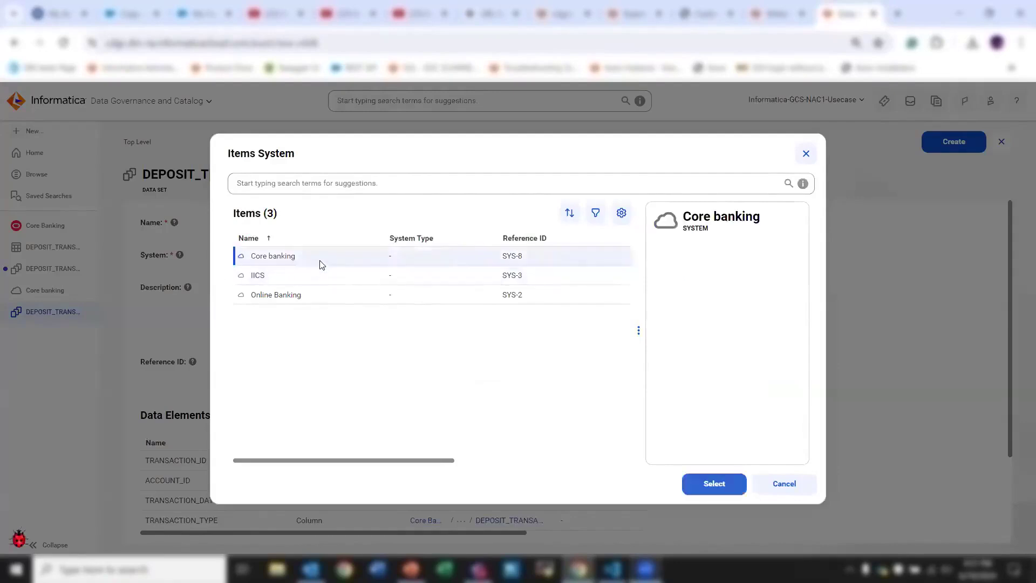
{"action": "left_click", "coordinate": [723, 484]}
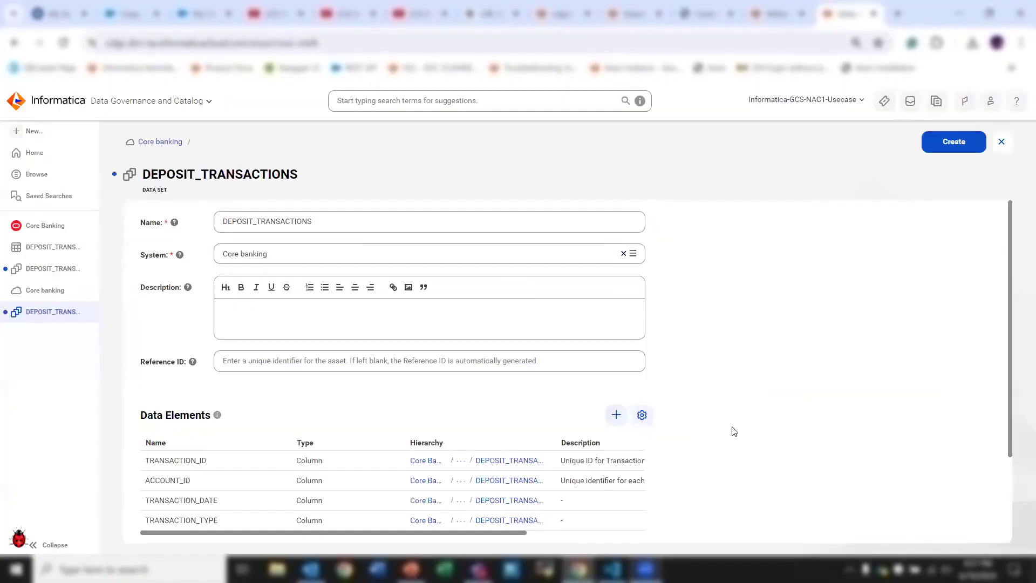
{"action": "scroll", "coordinate": [742, 366], "scroll_direction": "down", "scroll_amount": 2}
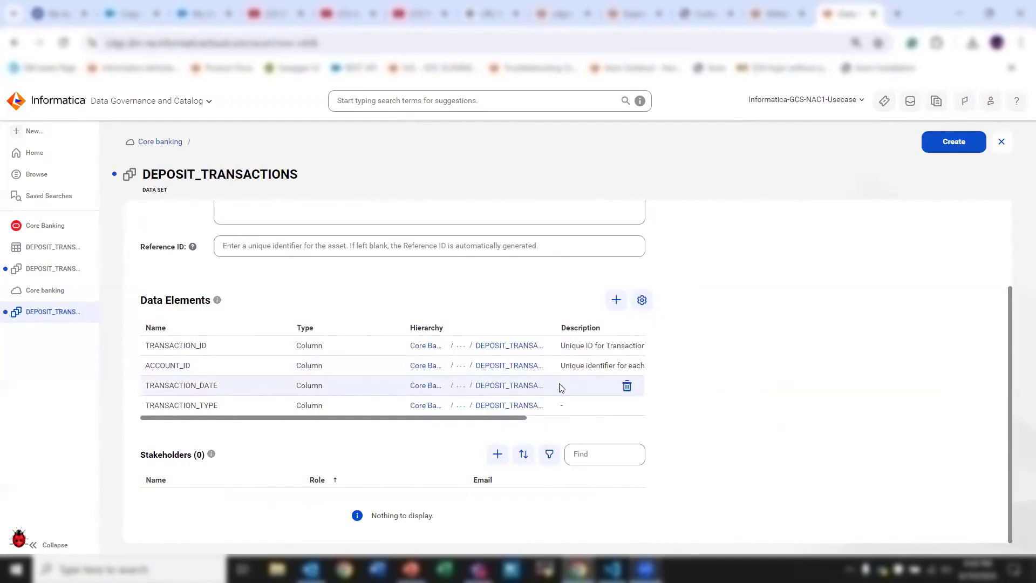
{"action": "left_click", "coordinate": [627, 385]}
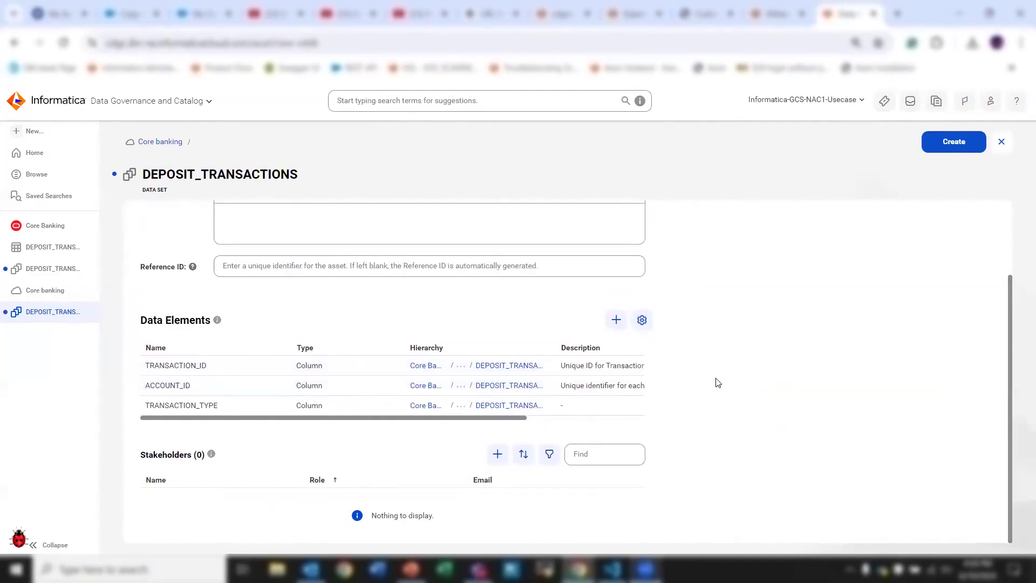
Step: Add Business Admin as a Data Owner stakeholder of the new DEPOSIT_TRANSACTIONS data set
{"action": "left_click", "coordinate": [497, 454]}
{"action": "left_click", "coordinate": [513, 489]}
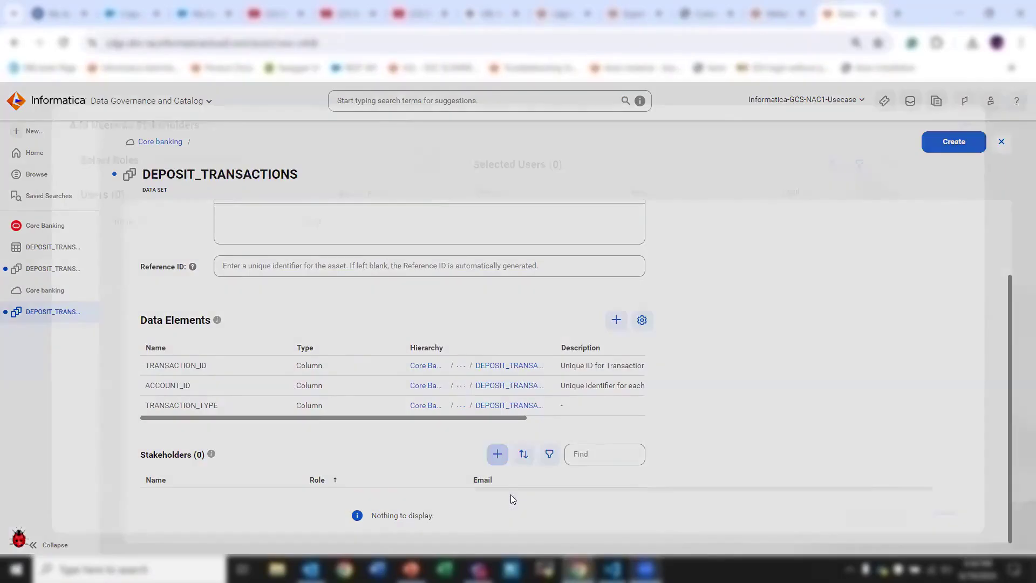
{"action": "left_click", "coordinate": [224, 162]}
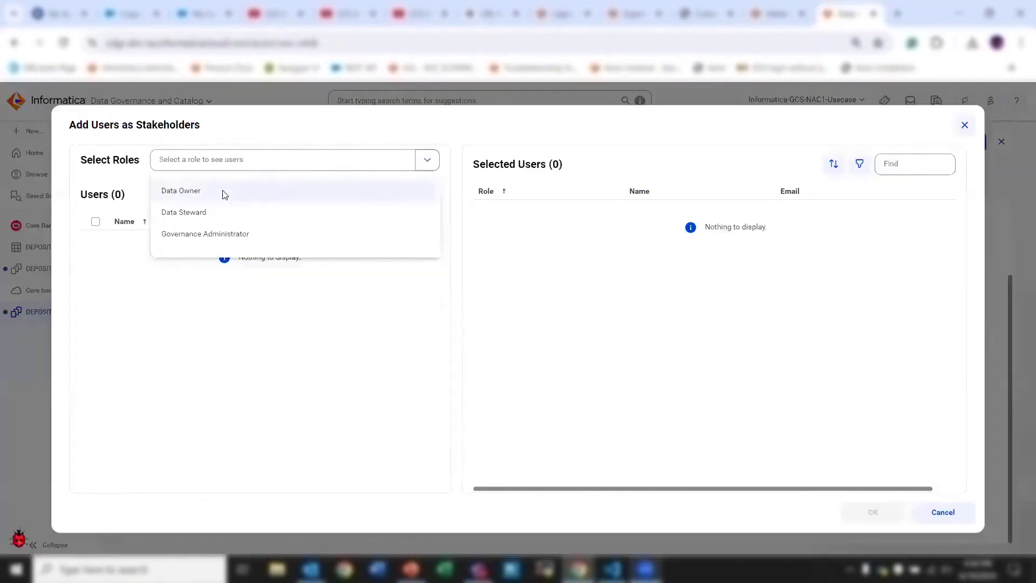
{"action": "left_click", "coordinate": [222, 191]}
{"action": "left_click", "coordinate": [158, 272]}
{"action": "left_click", "coordinate": [890, 511]}
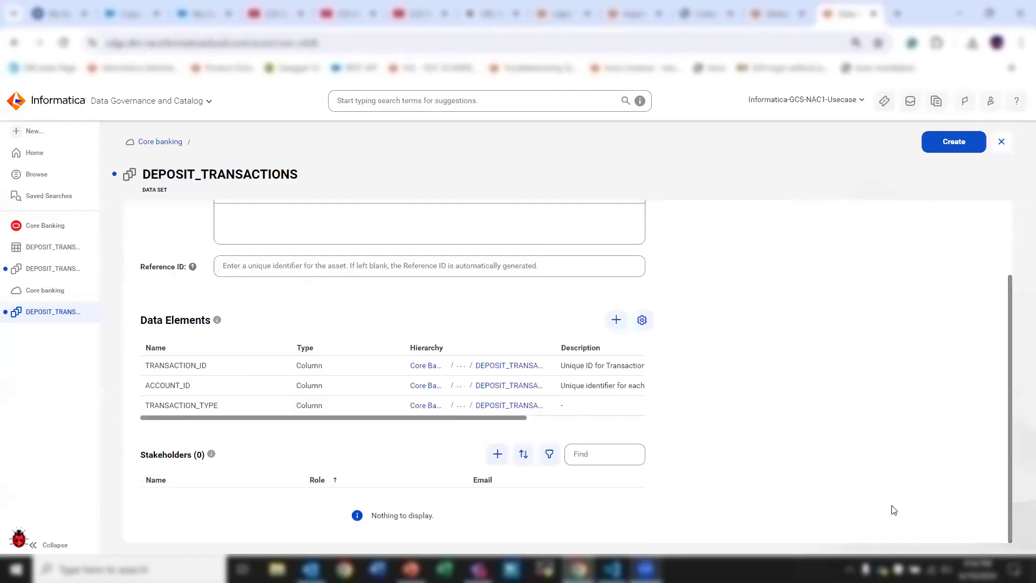
Step: Create the DEPOSIT_TRANSACTIONS data set and discard the other unsaved draft with the same name
{"action": "left_click", "coordinate": [928, 146]}
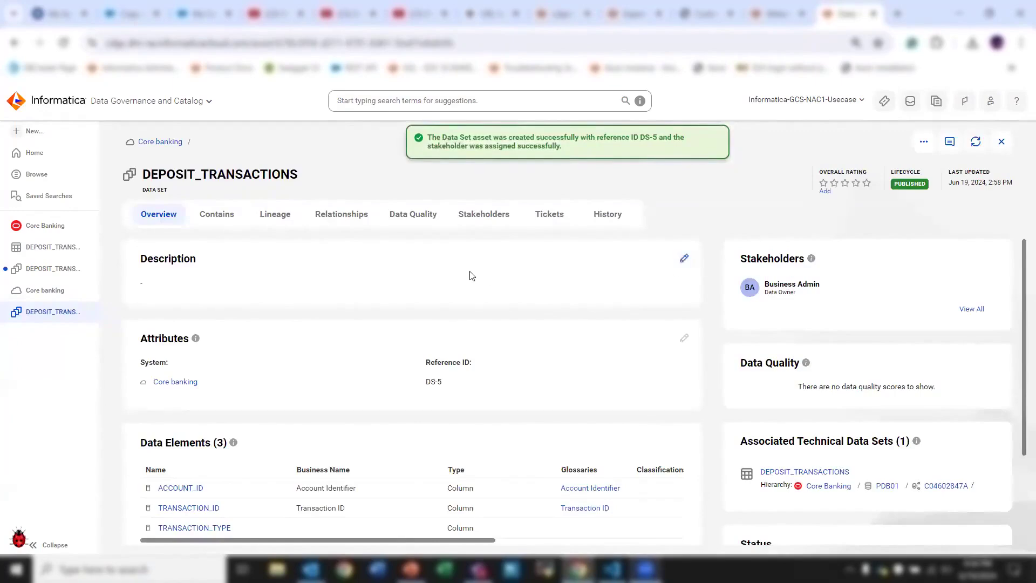
{"action": "left_click", "coordinate": [67, 239]}
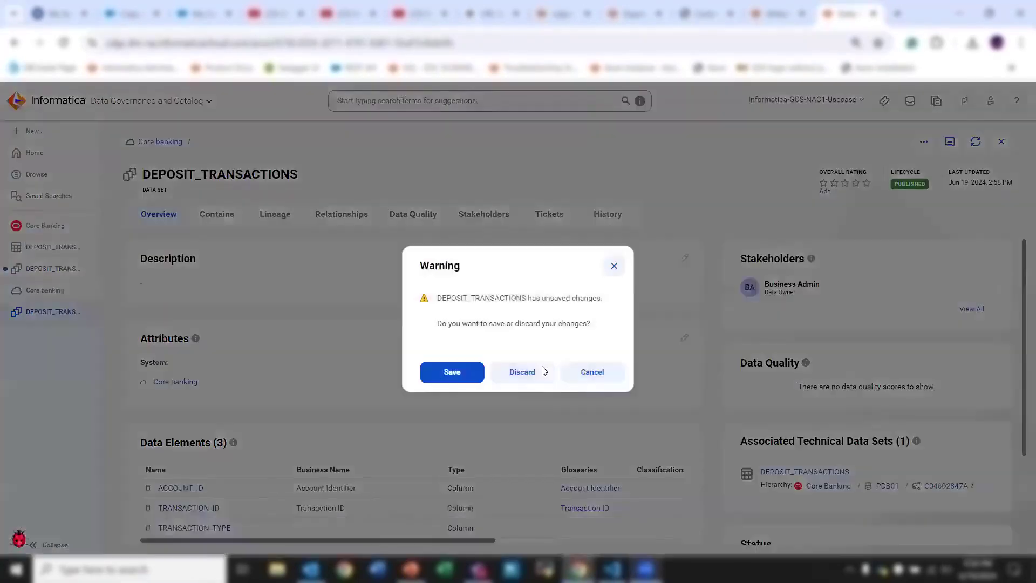
{"action": "left_click", "coordinate": [543, 371]}
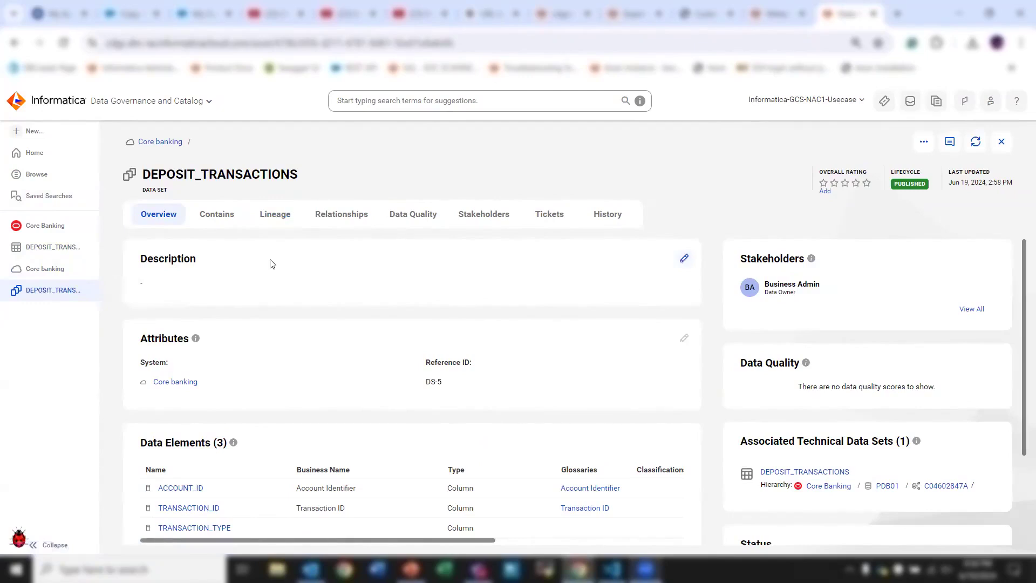
Step: Browse to the Deposits_Data_to_trgt data set in the IICS system and display its relationships
{"action": "left_click", "coordinate": [56, 178]}
{"action": "left_click", "coordinate": [287, 184]}
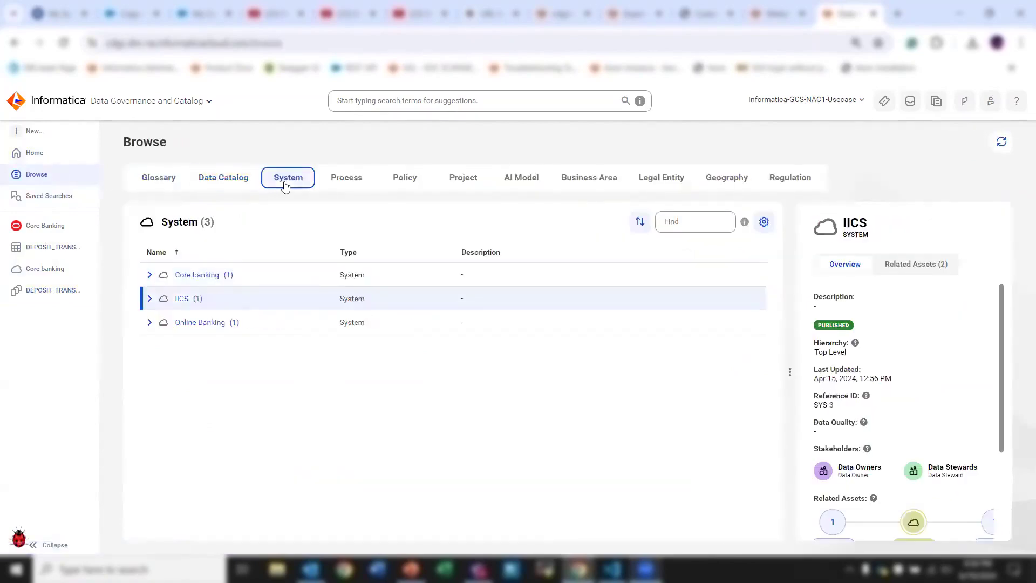
{"action": "left_click", "coordinate": [164, 301]}
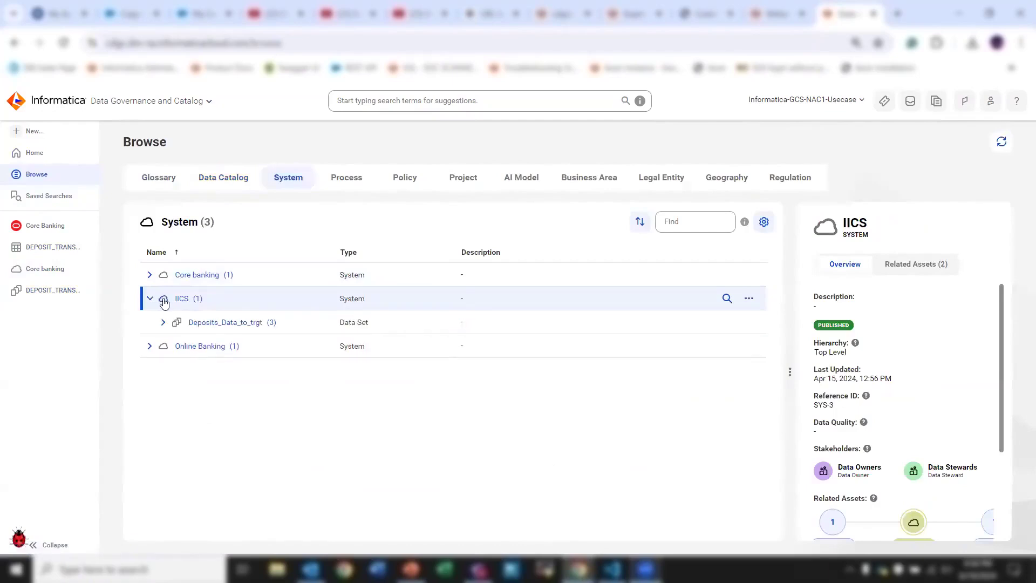
{"action": "left_click", "coordinate": [197, 322]}
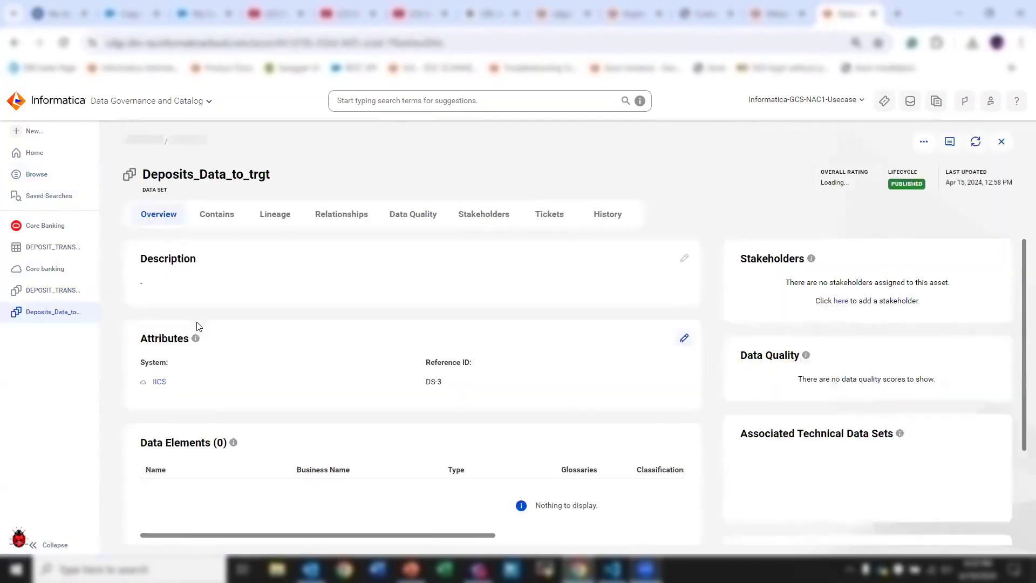
{"action": "left_click", "coordinate": [341, 214]}
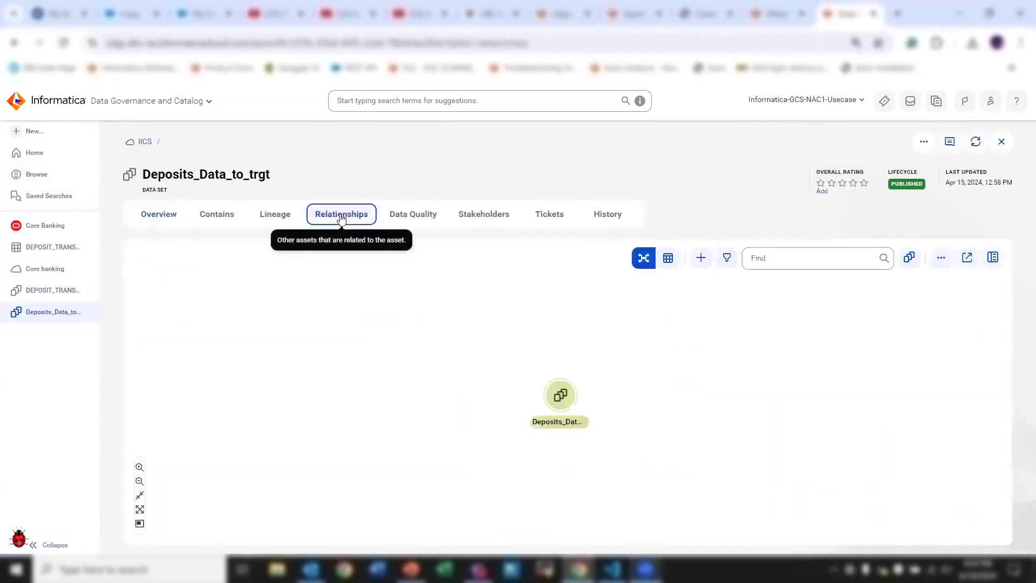
Step: Relate Deposits_Data_to_trgt to the DEPOSIT_TRANSACTIONS data set with the relationship "is in Lineage with"
{"action": "left_click", "coordinate": [698, 258]}
{"action": "left_click", "coordinate": [712, 296]}
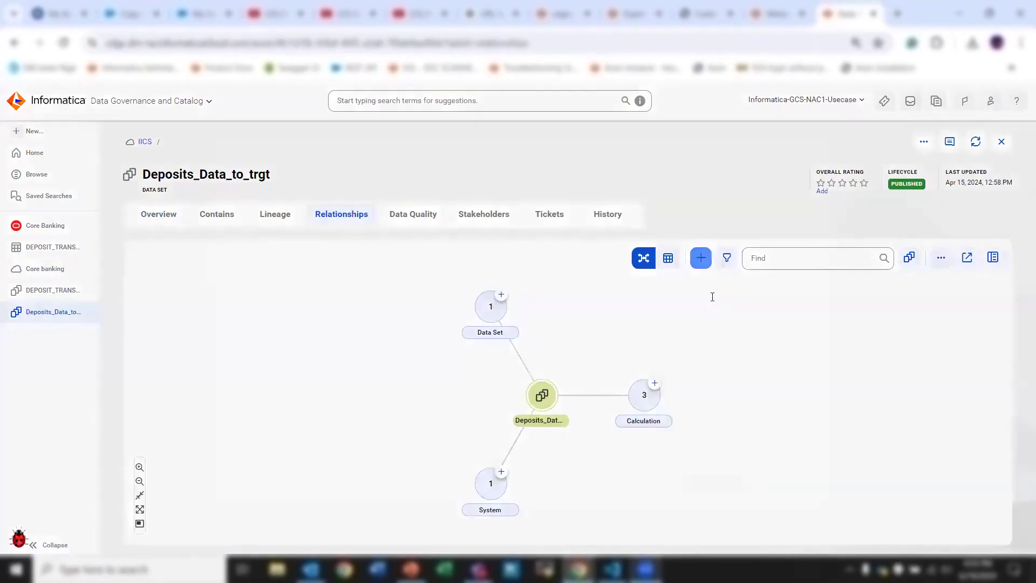
{"action": "left_click", "coordinate": [388, 222]}
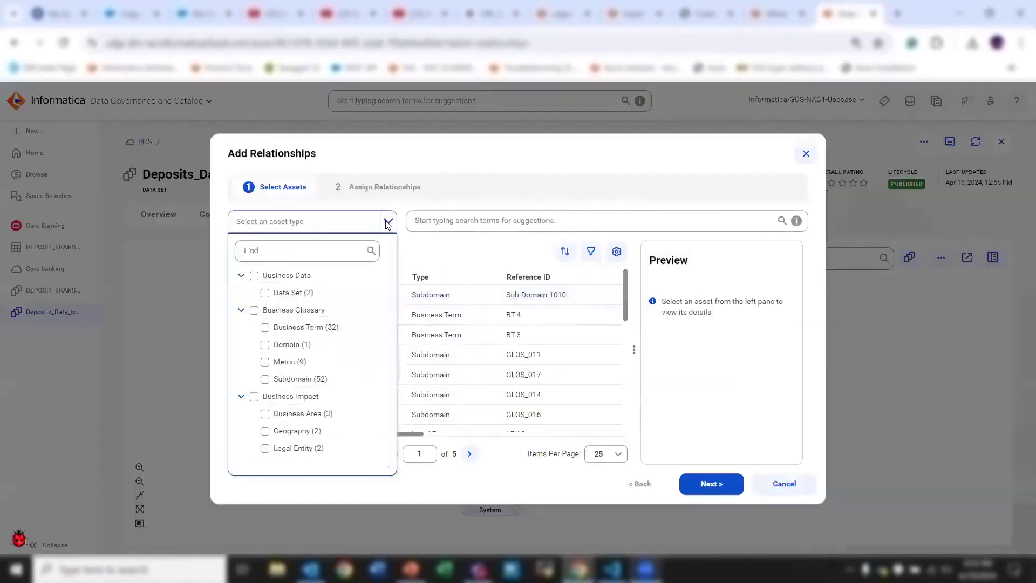
{"action": "left_click", "coordinate": [296, 293]}
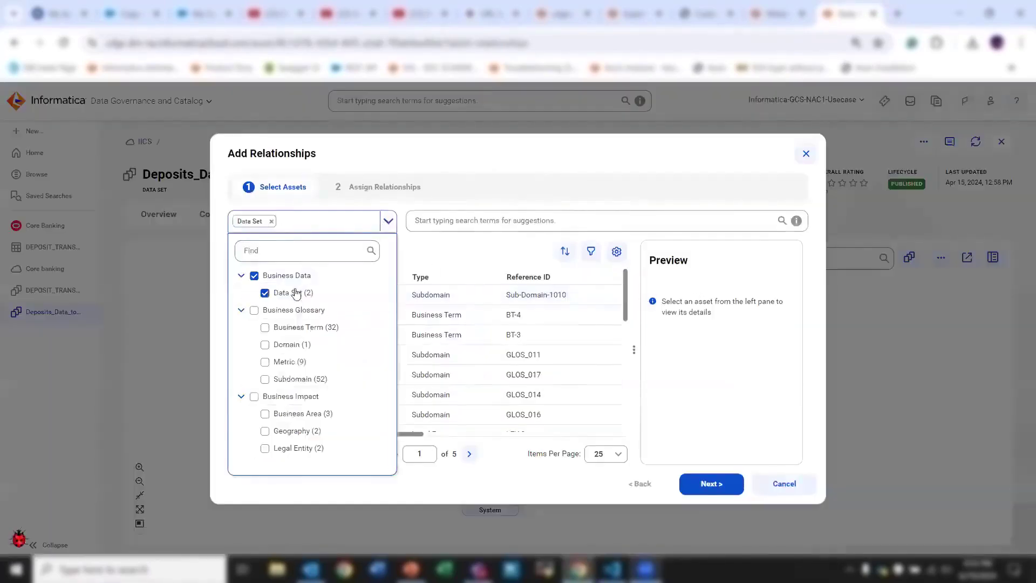
{"action": "double_click", "coordinate": [430, 251]}
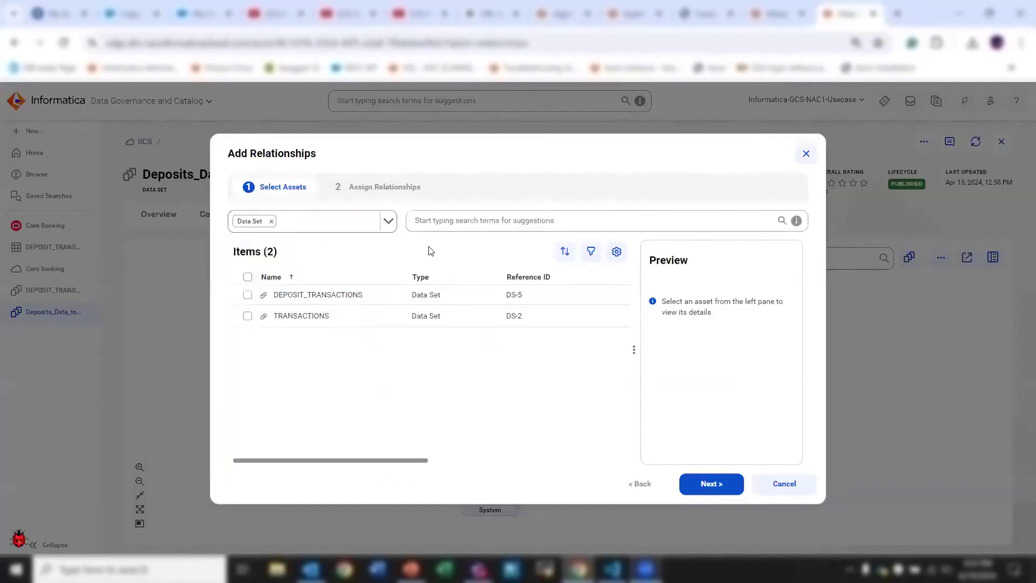
{"action": "left_click", "coordinate": [349, 294]}
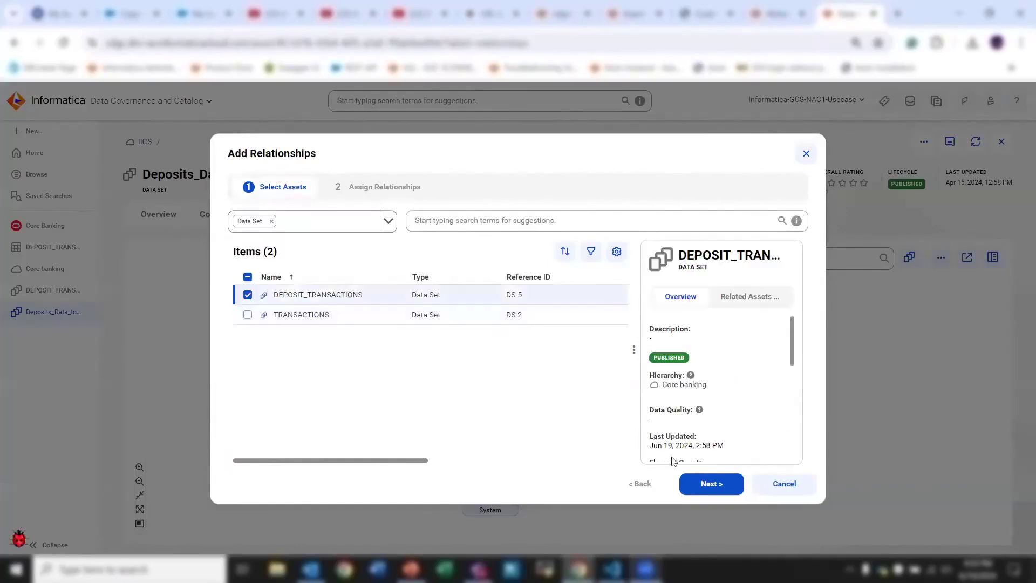
{"action": "left_click", "coordinate": [711, 484]}
{"action": "left_click", "coordinate": [654, 291]}
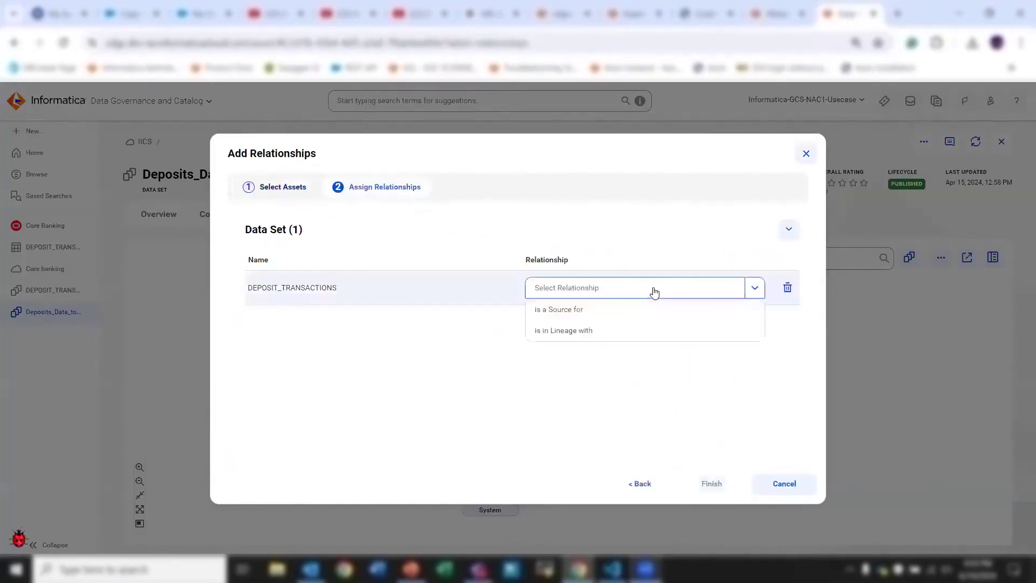
{"action": "left_click", "coordinate": [637, 333]}
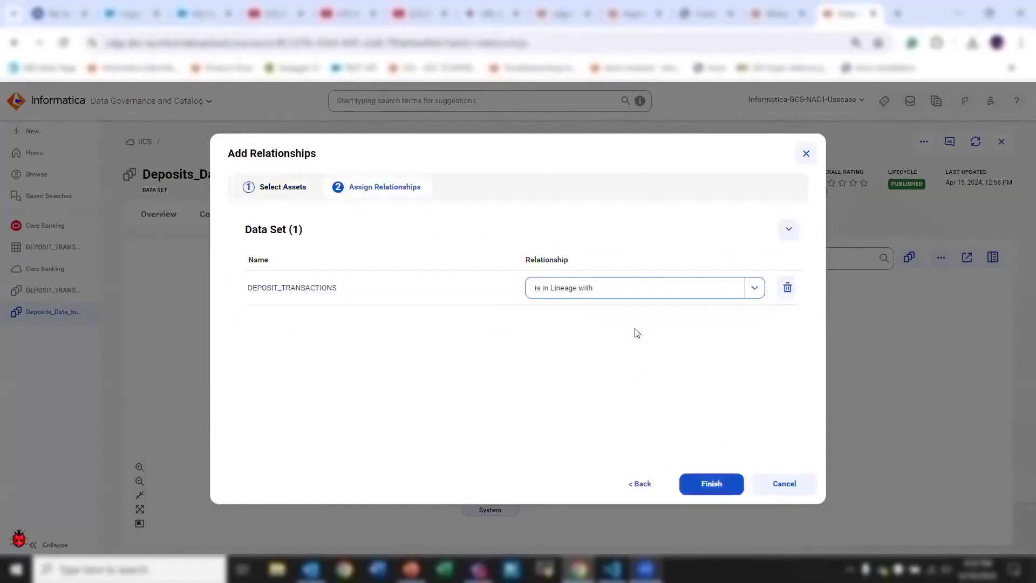
{"action": "left_click", "coordinate": [715, 482]}
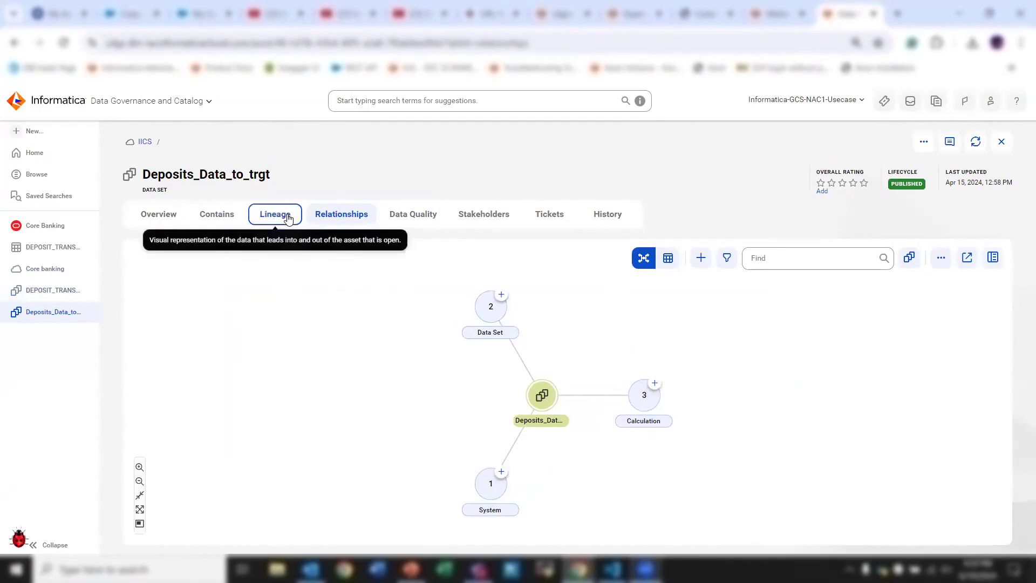
Step: Open the DEPOSIT_TRANSACTIONS data set in the Core banking system and display its business lineage at data set level
{"action": "left_click", "coordinate": [49, 290]}
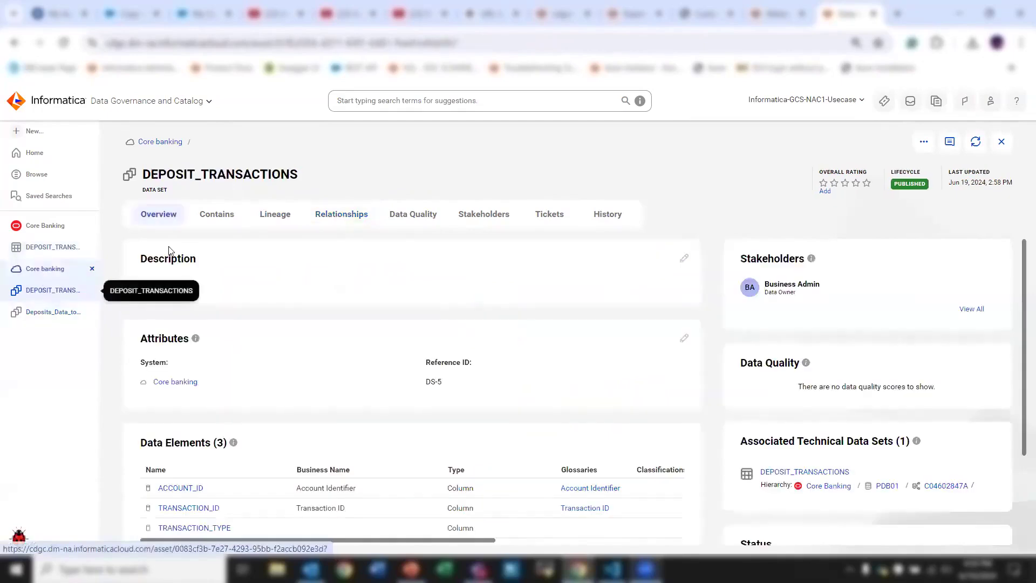
{"action": "left_click", "coordinate": [272, 216]}
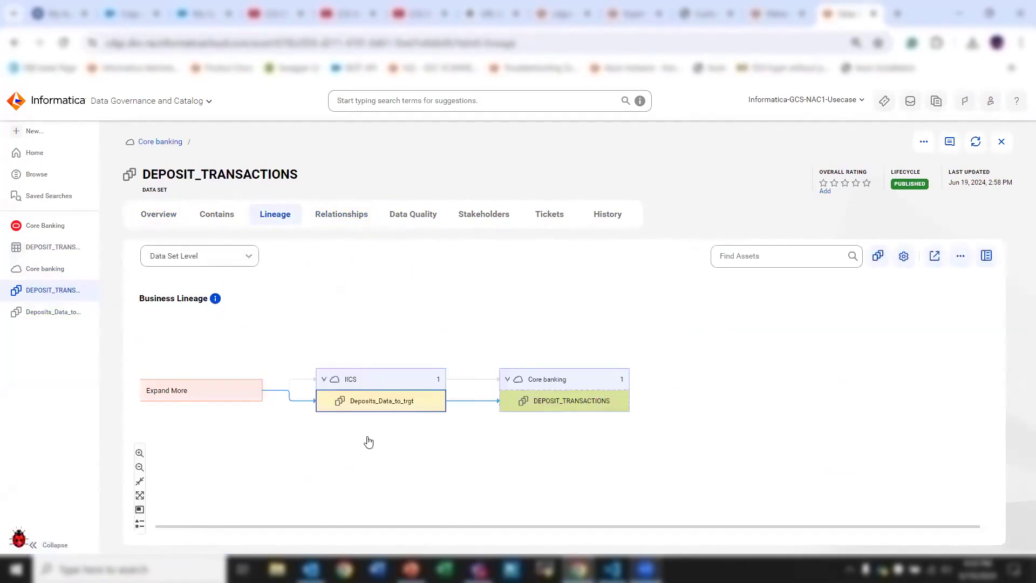
{"action": "left_click_drag", "start_coordinate": [367, 439], "coordinate": [492, 436]}
Step: Switch the DEPOSIT_TRANSACTIONS lineage to Data Element Level for all its data elements and expand the upstream lineage
{"action": "left_click", "coordinate": [234, 258]}
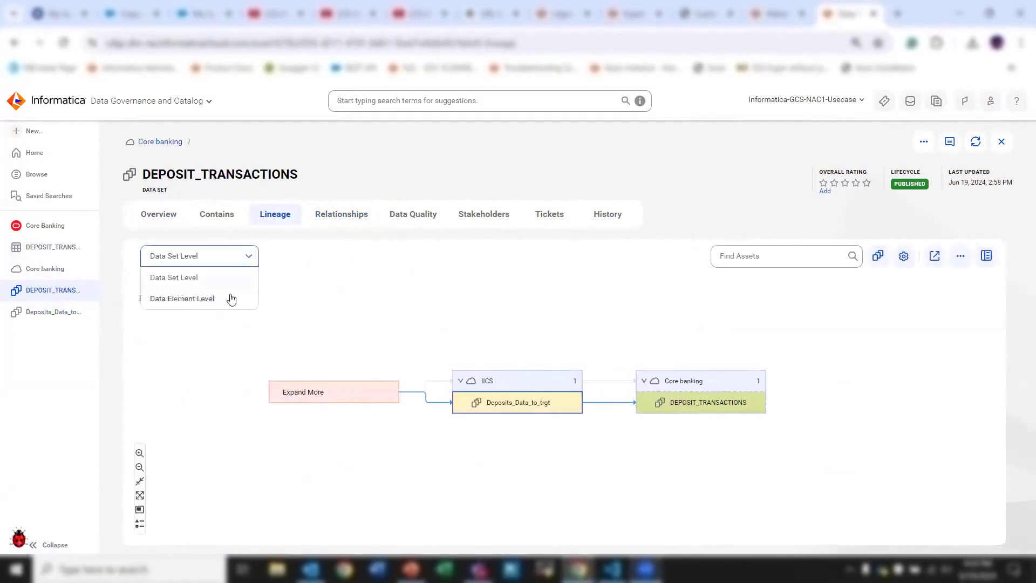
{"action": "left_click", "coordinate": [227, 298]}
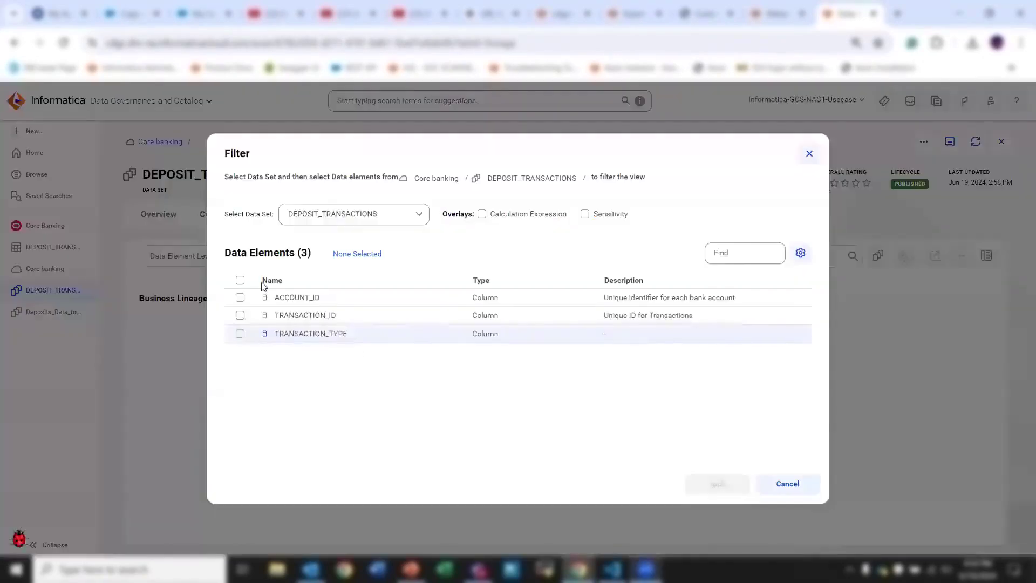
{"action": "left_click", "coordinate": [240, 280]}
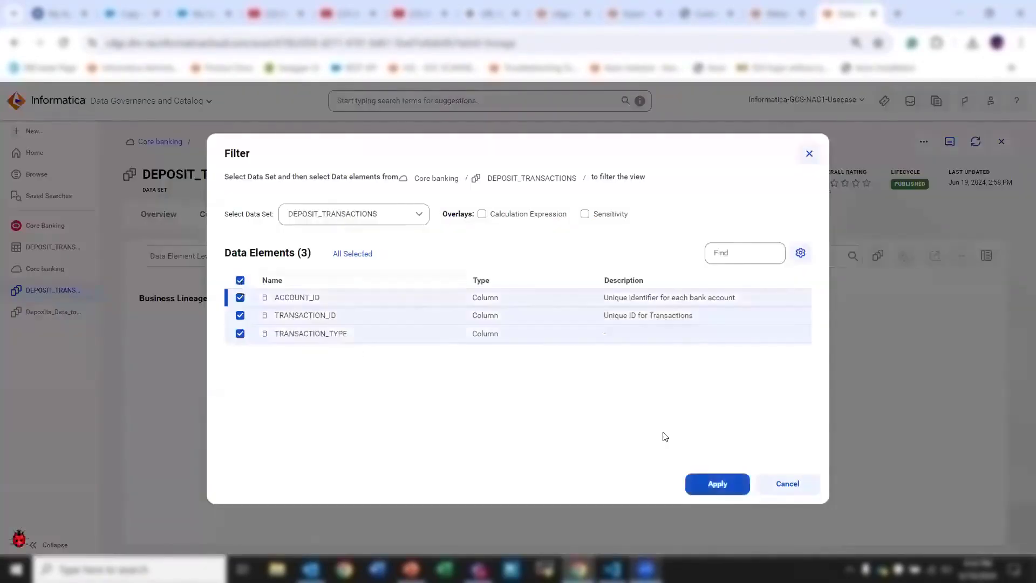
{"action": "left_click", "coordinate": [716, 484]}
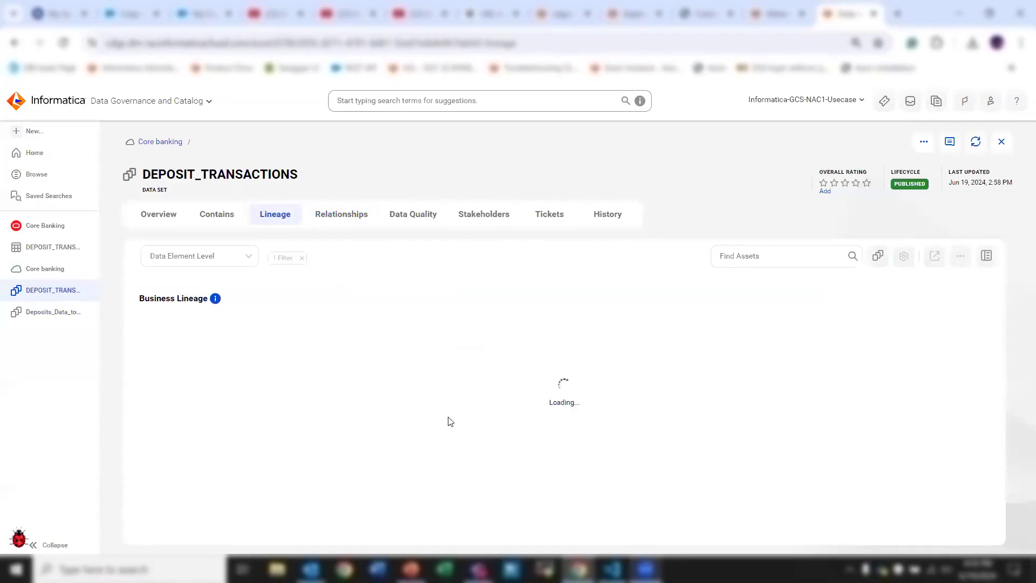
{"action": "left_click", "coordinate": [245, 383]}
{"action": "left_click", "coordinate": [213, 485]}
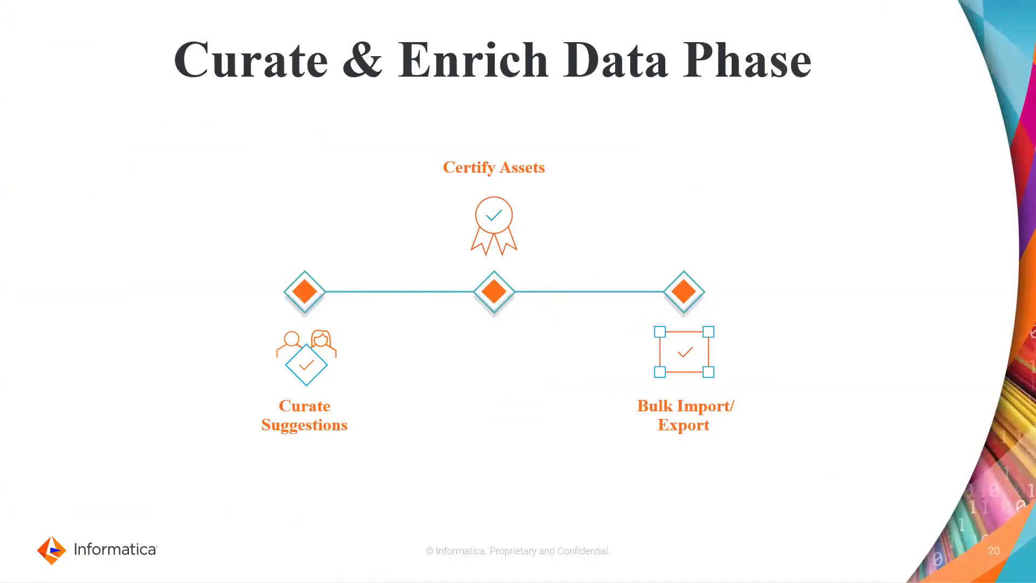
{"action": "key", "text": "Right"}
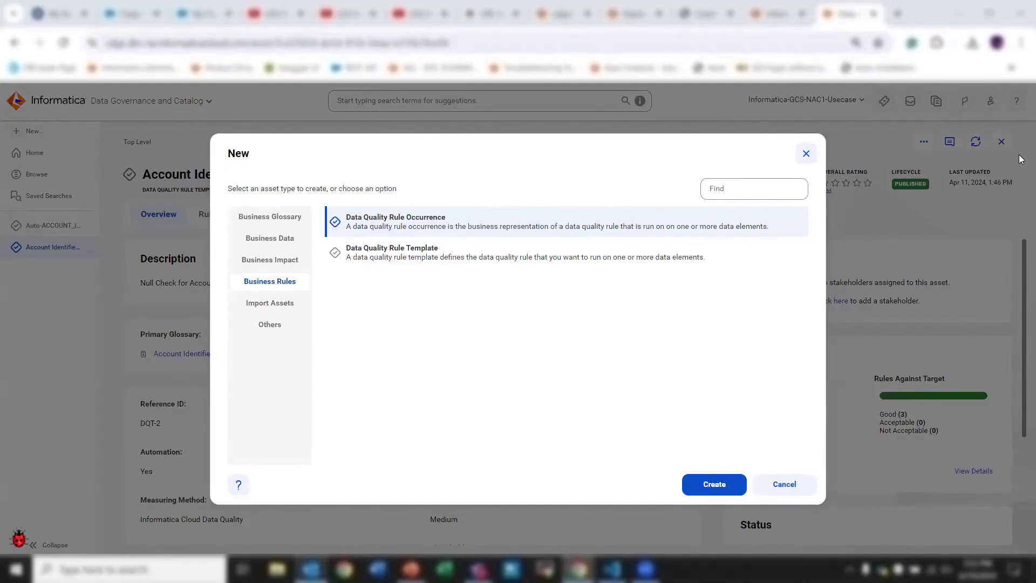
Step: Select Data Quality Rule Template as new asset type, close without creating it, and review the Account Identifier Null Check template's attributes and rule occurrences
{"action": "left_click", "coordinate": [696, 263]}
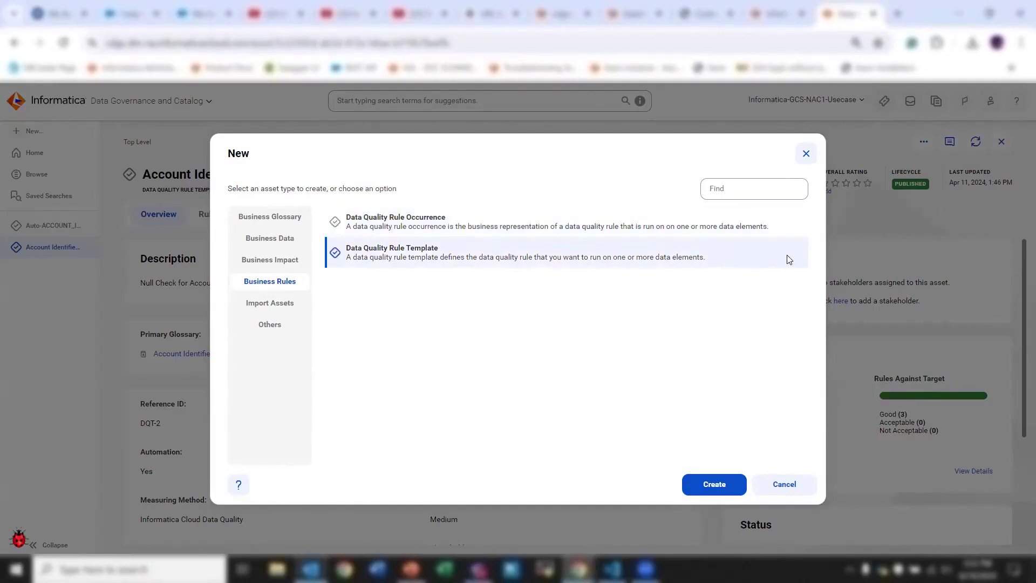
{"action": "left_click", "coordinate": [806, 154]}
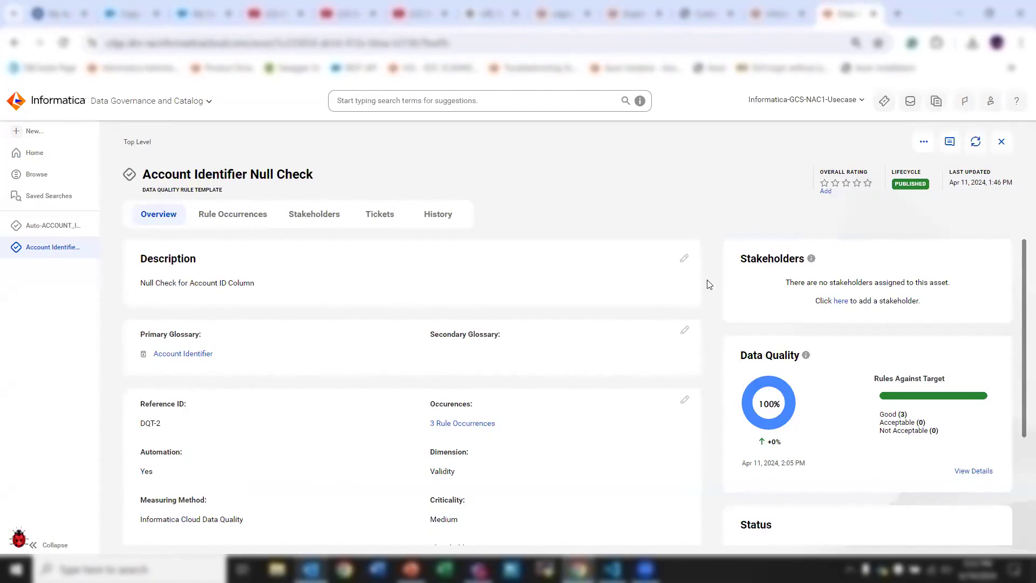
{"action": "scroll", "coordinate": [709, 284], "scroll_direction": "down", "scroll_amount": 3}
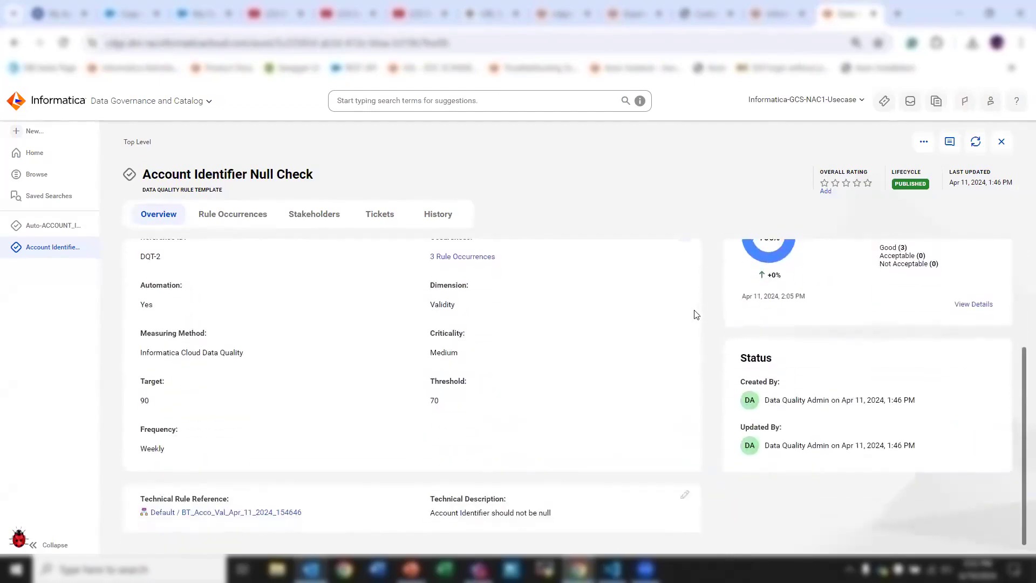
{"action": "scroll", "coordinate": [696, 315], "scroll_direction": "up", "scroll_amount": 3}
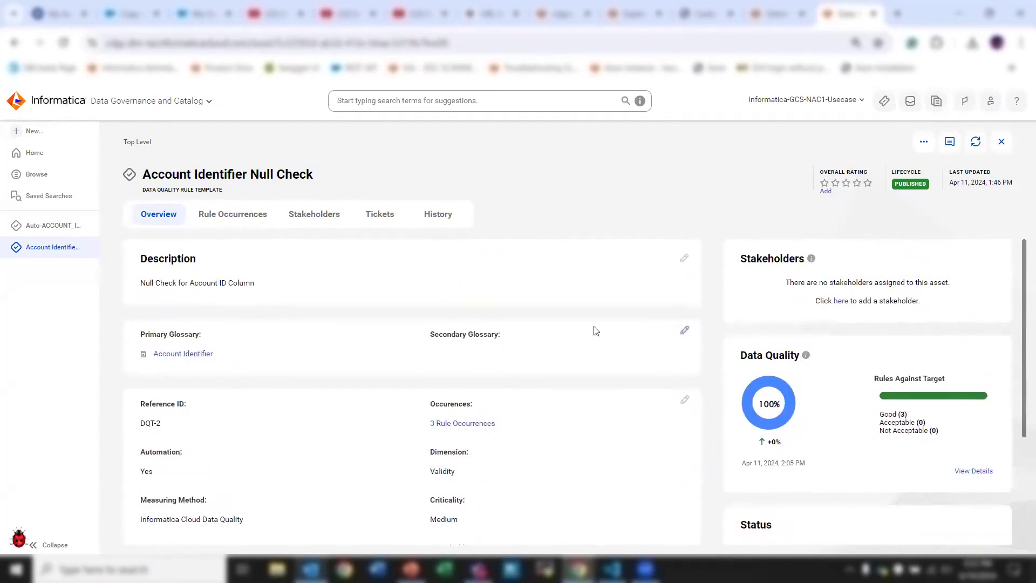
{"action": "scroll", "coordinate": [237, 358], "scroll_direction": "down", "scroll_amount": 3}
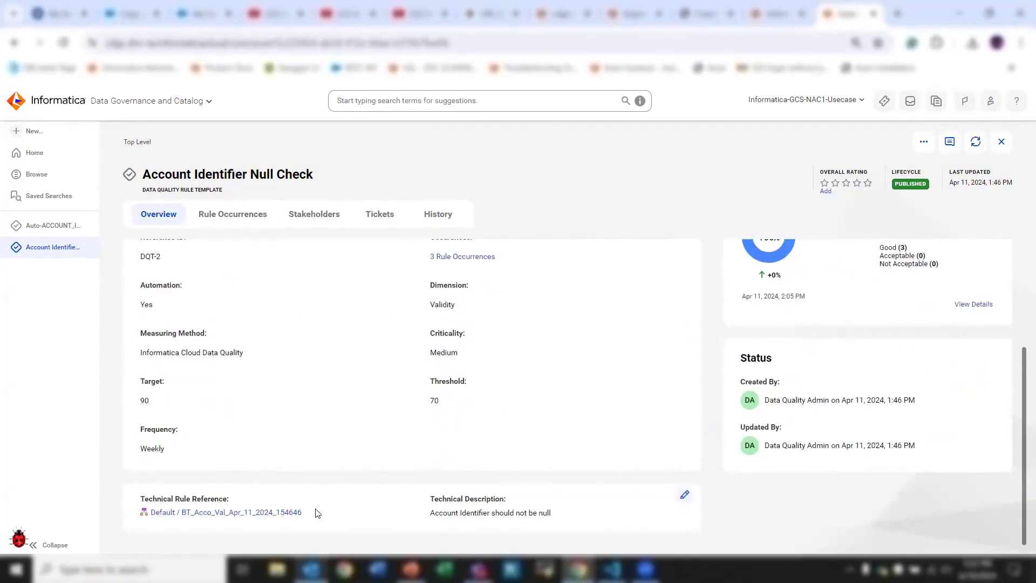
{"action": "scroll", "coordinate": [712, 407], "scroll_direction": "up", "scroll_amount": 3}
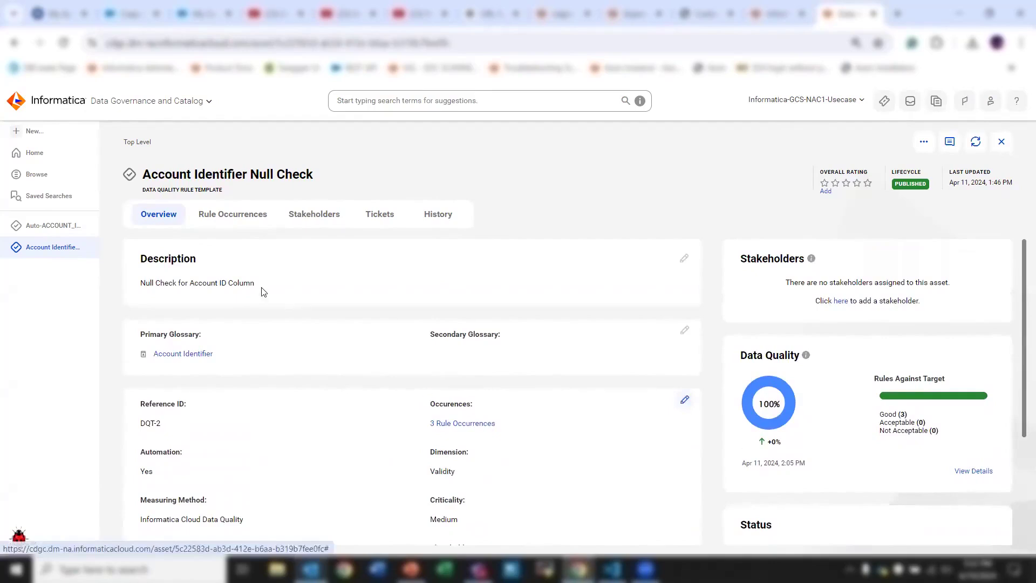
{"action": "left_click", "coordinate": [234, 219]}
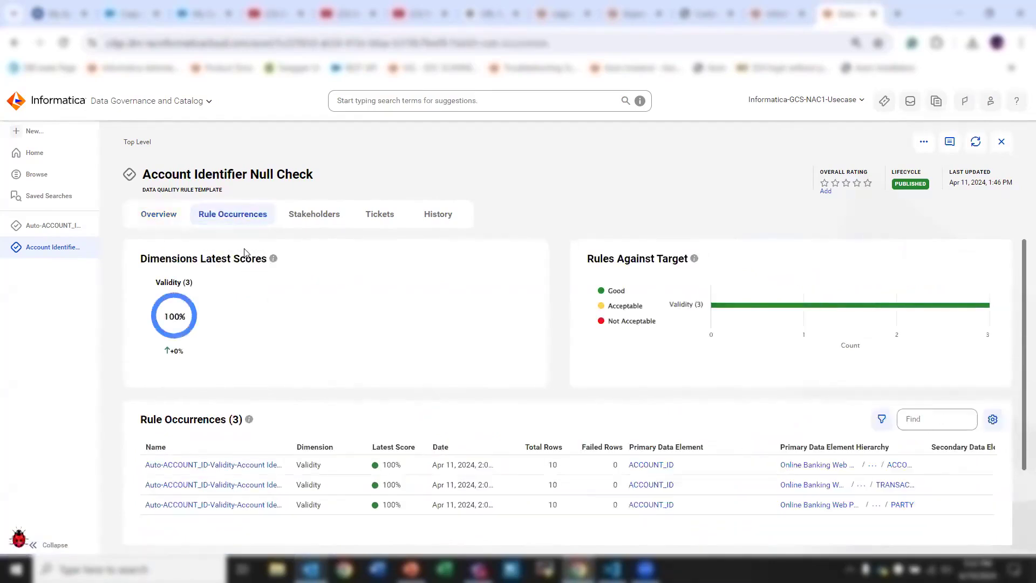
{"action": "left_click", "coordinate": [171, 226]}
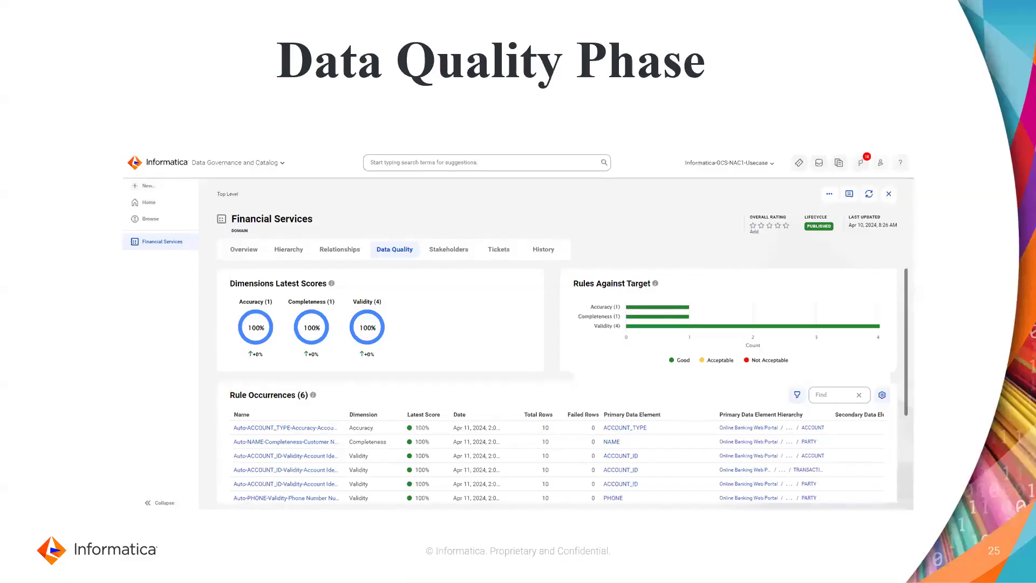
{"action": "key", "text": "Right"}
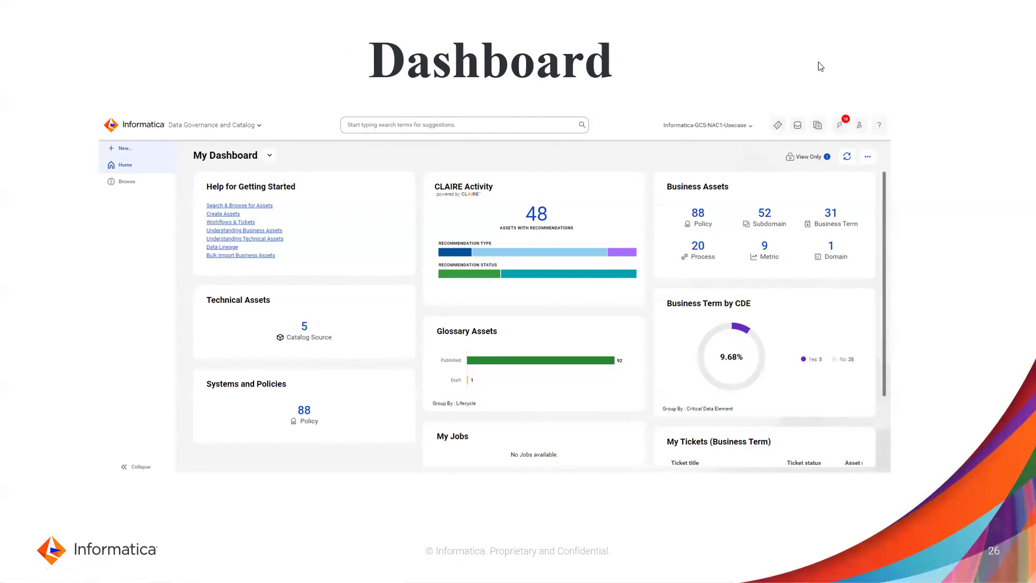
{"action": "key", "text": "Right"}
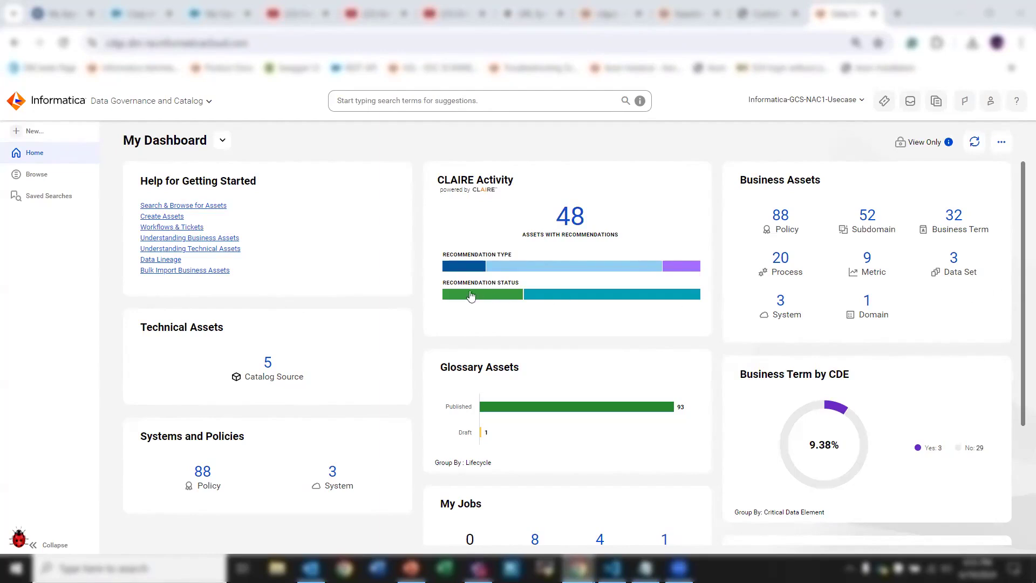
Step: Browse the glossary and expand the Financial Services domain and its Transaction Data subdomain
{"action": "left_click", "coordinate": [97, 181]}
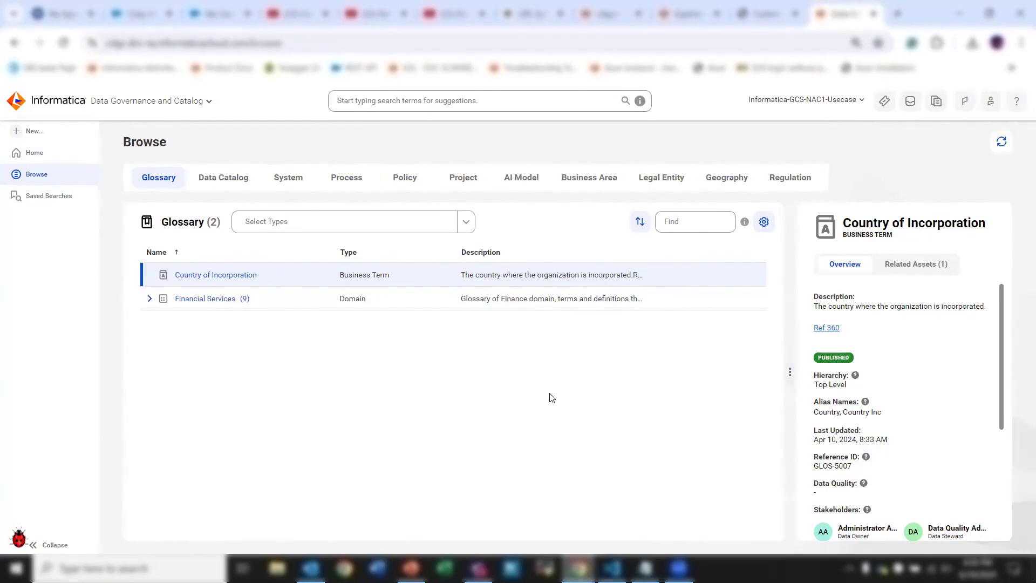
{"action": "left_click", "coordinate": [151, 299]}
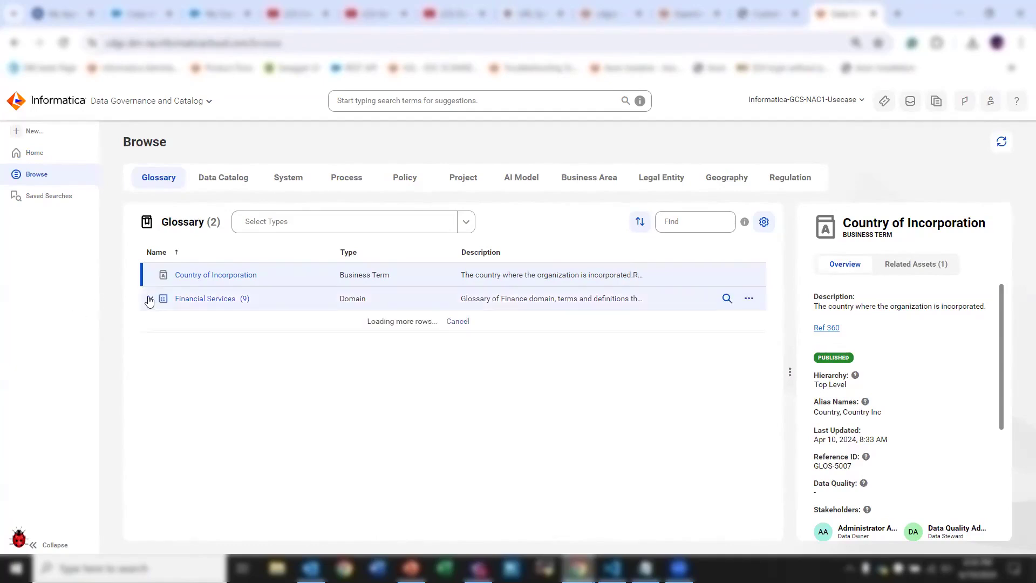
{"action": "left_click", "coordinate": [303, 305]}
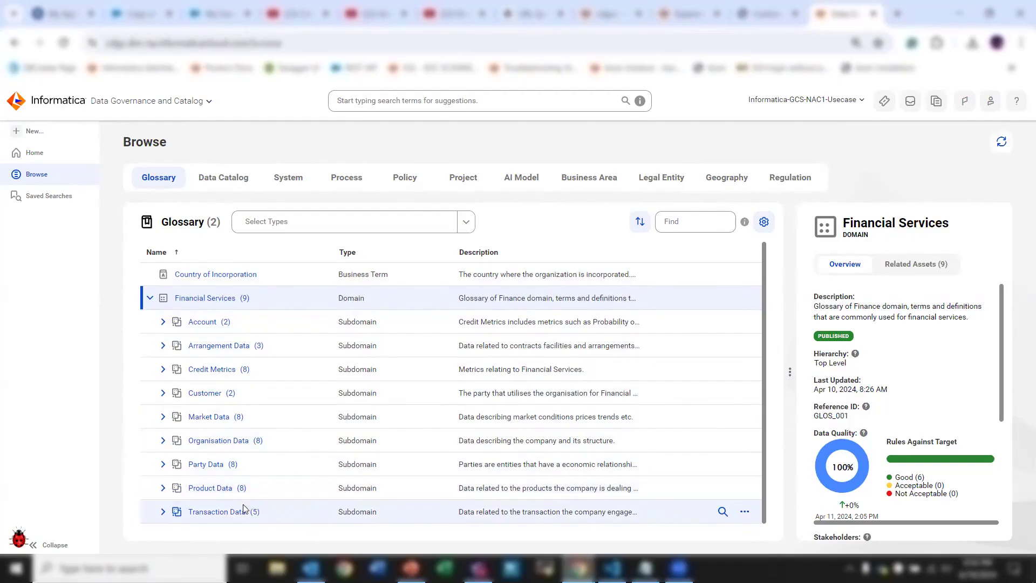
{"action": "left_click", "coordinate": [162, 512]}
{"action": "scroll", "coordinate": [271, 432], "scroll_direction": "down", "scroll_amount": 2}
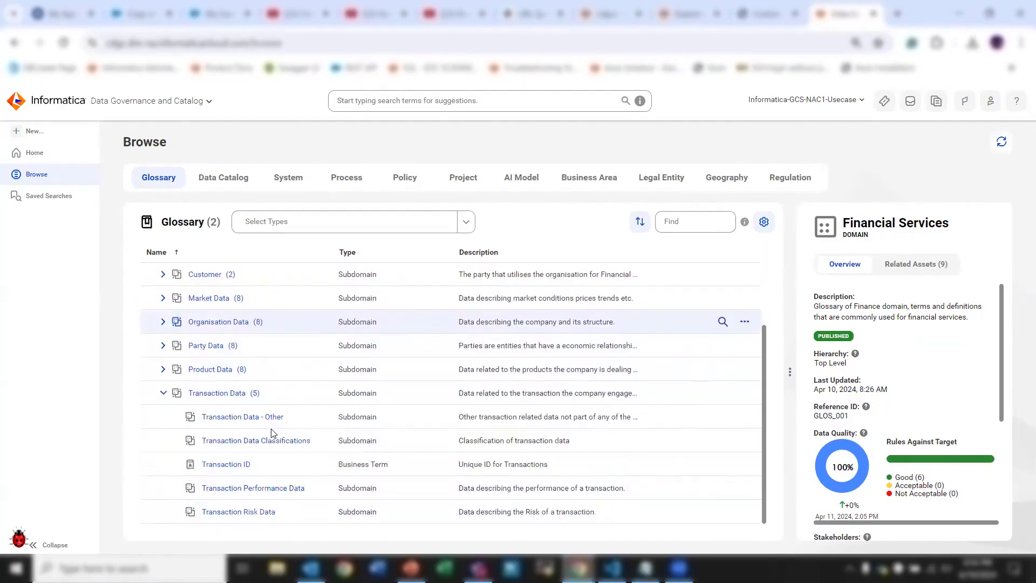
Step: Open the Transaction Data subdomain and display the contents of its hierarchy
{"action": "left_click", "coordinate": [231, 393]}
{"action": "key", "text": "ctrl+a"}
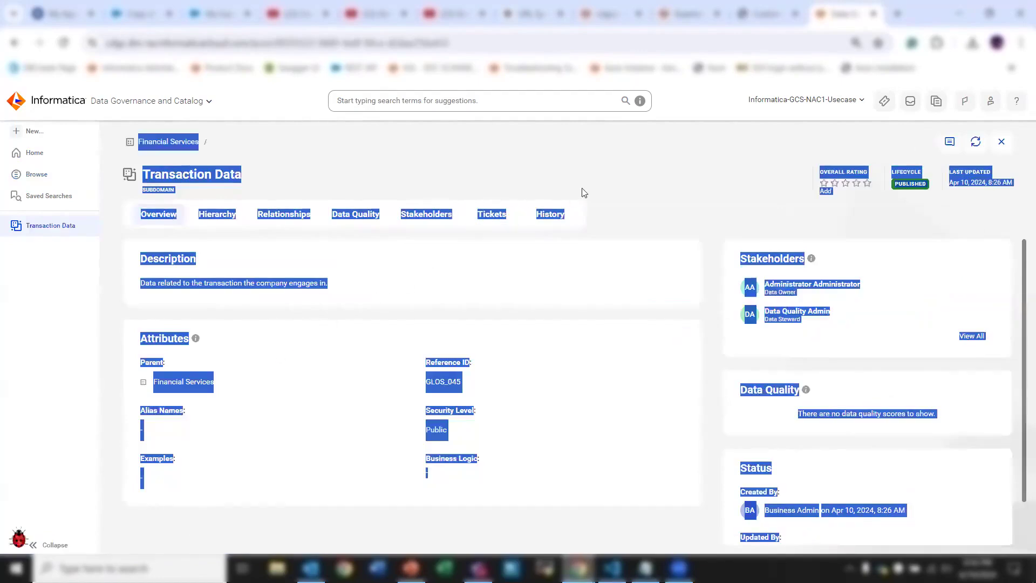
{"action": "left_click", "coordinate": [607, 187]}
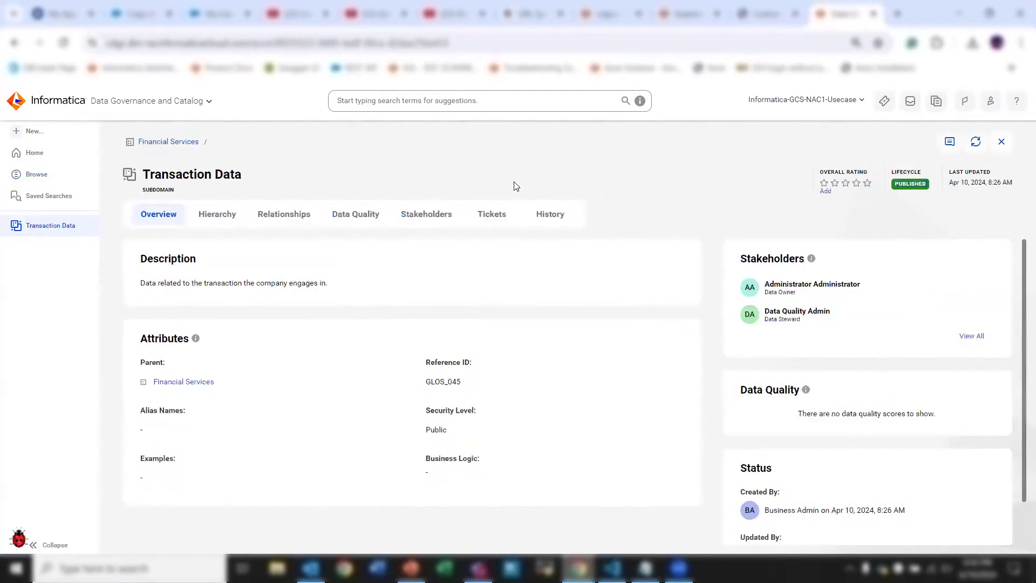
{"action": "left_click", "coordinate": [221, 215]}
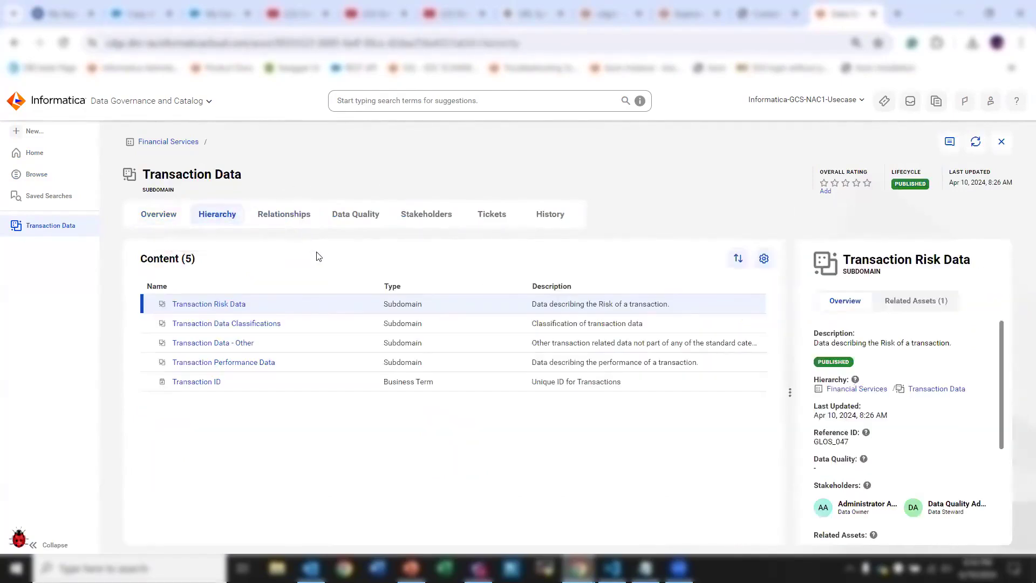
Step: Open the Transaction ID business term from the hierarchy and show its relationships as a table
{"action": "left_click", "coordinate": [209, 382]}
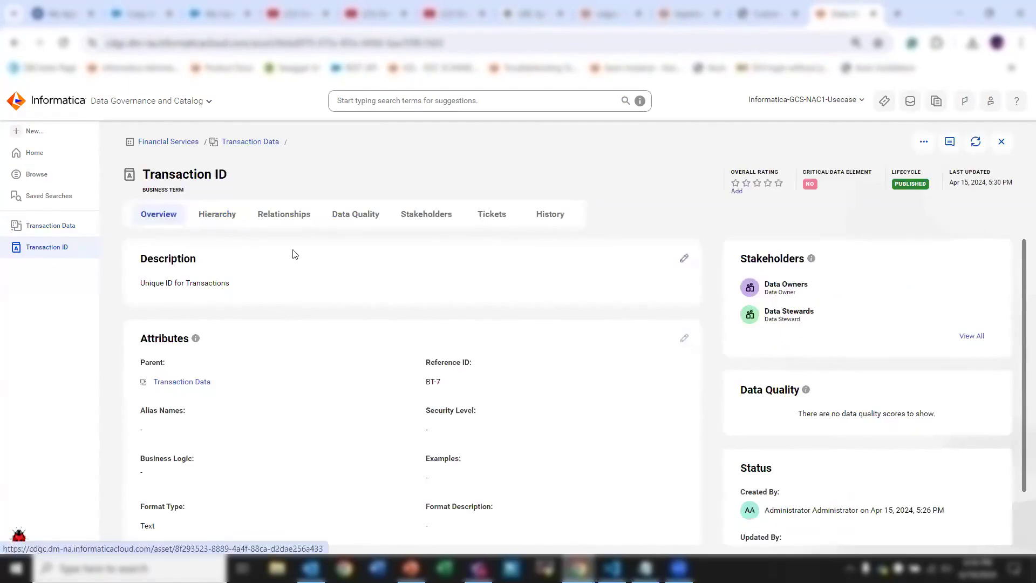
{"action": "left_click", "coordinate": [305, 221]}
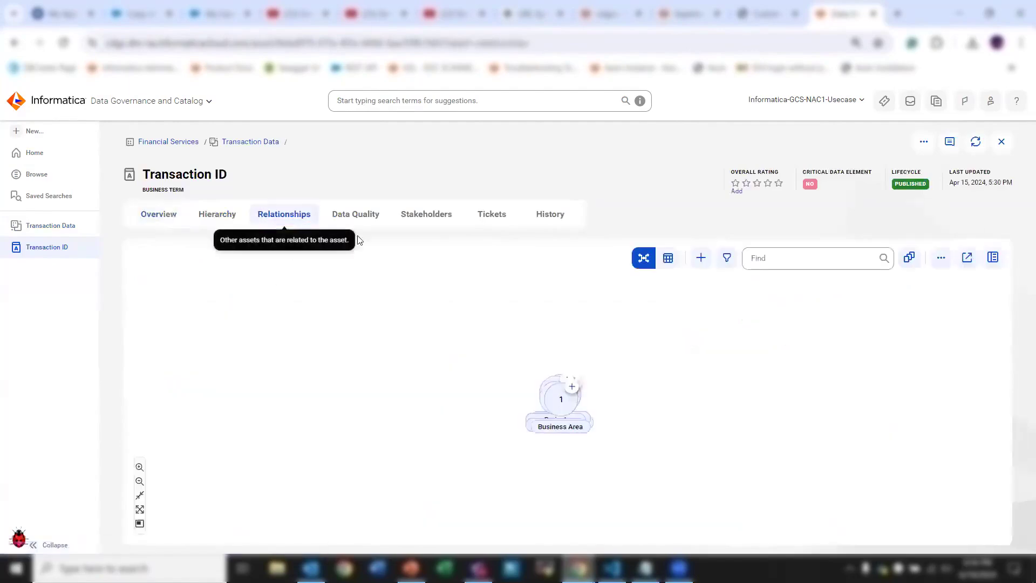
{"action": "left_click", "coordinate": [668, 257]}
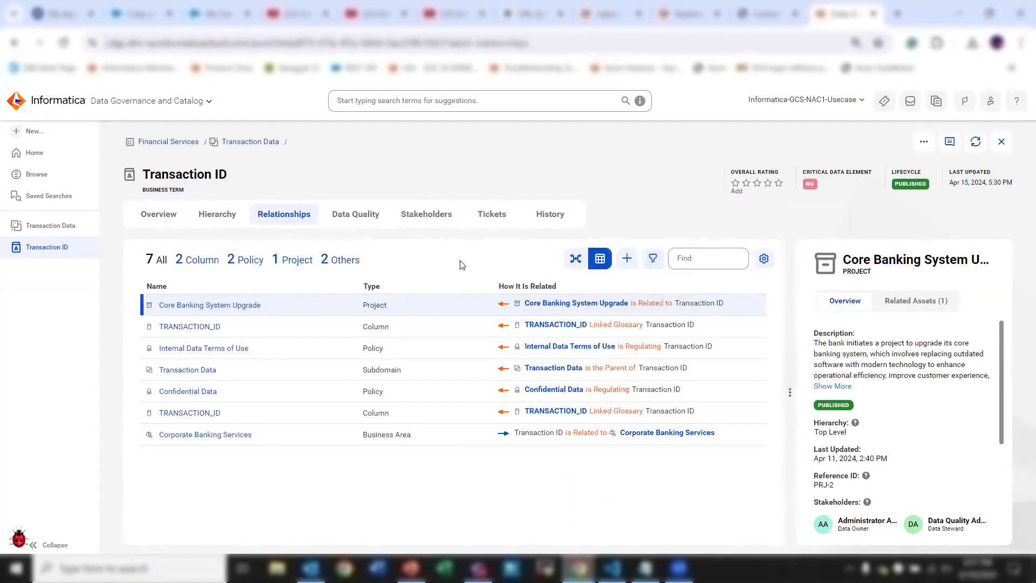
Step: Open the related TRANSACTION_ID column and follow its associated business data set DEPOSIT_TRANSACTIONS
{"action": "left_click", "coordinate": [192, 326]}
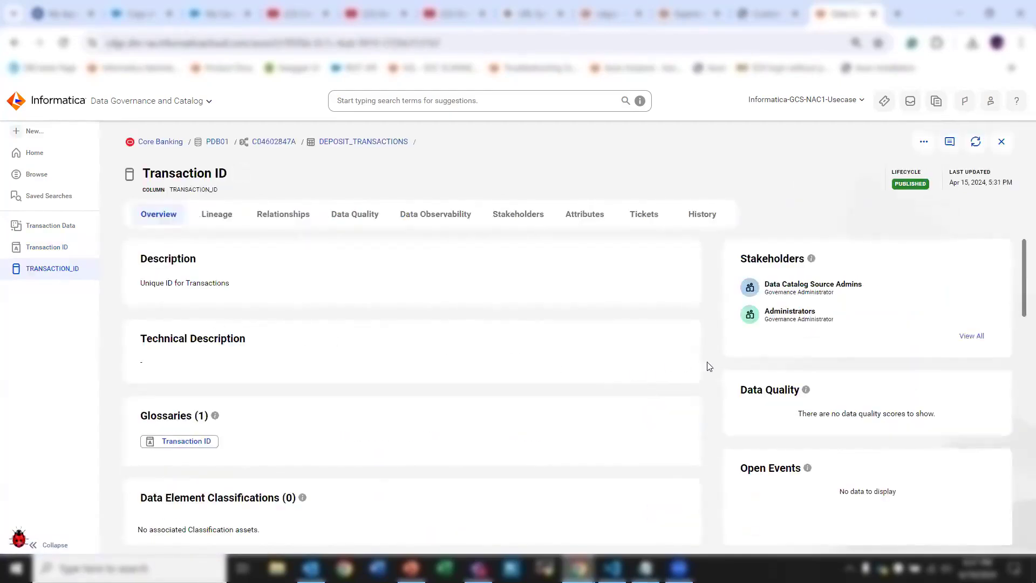
{"action": "scroll", "coordinate": [710, 365], "scroll_direction": "down", "scroll_amount": 4}
{"action": "scroll", "coordinate": [714, 367], "scroll_direction": "down", "scroll_amount": 1}
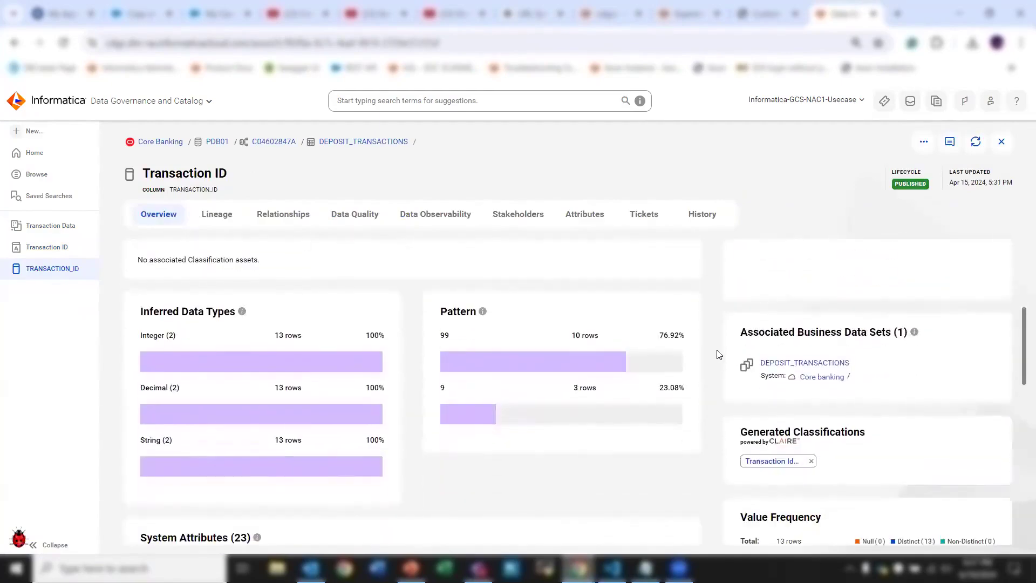
{"action": "left_click", "coordinate": [793, 364]}
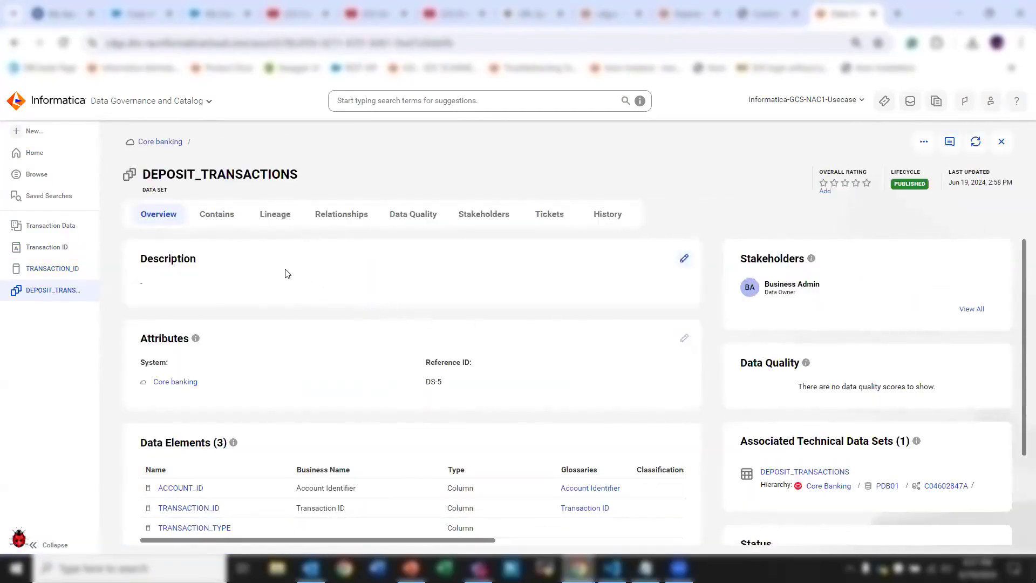
Step: Display the business lineage of DEPOSIT_TRANSACTIONS at Data Element Level with all its data elements selected
{"action": "left_click", "coordinate": [270, 216]}
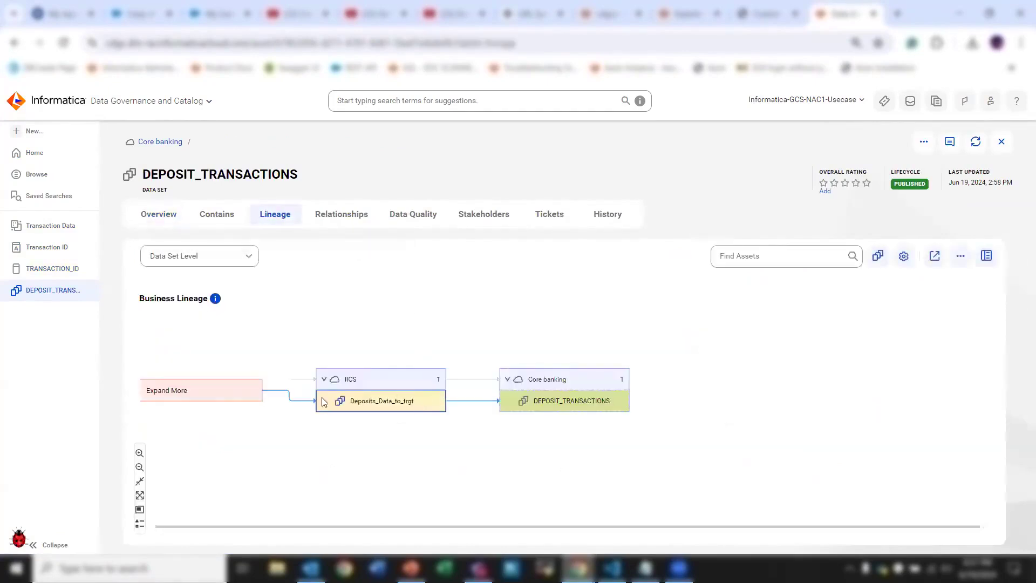
{"action": "left_click", "coordinate": [248, 256]}
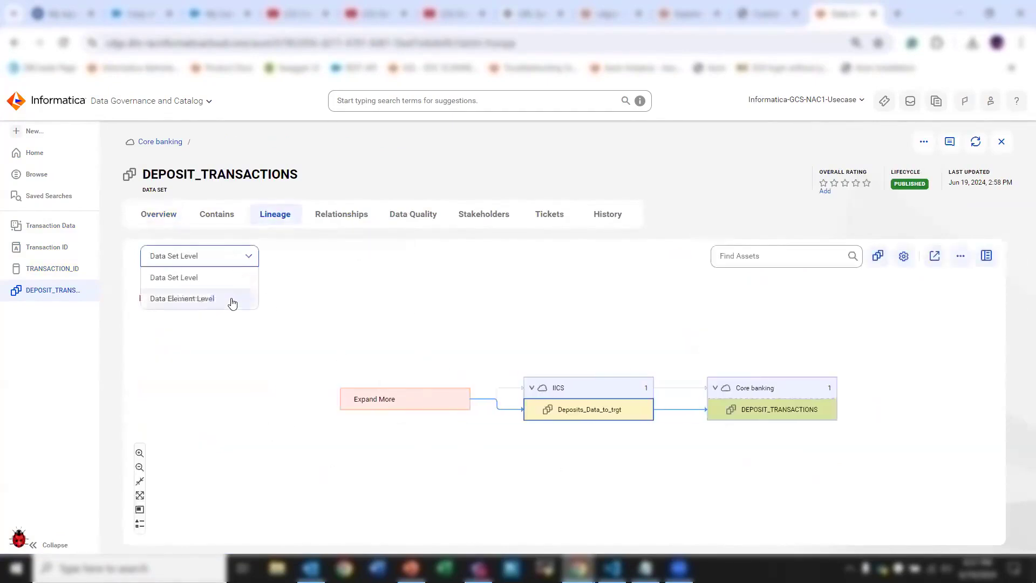
{"action": "left_click", "coordinate": [232, 300]}
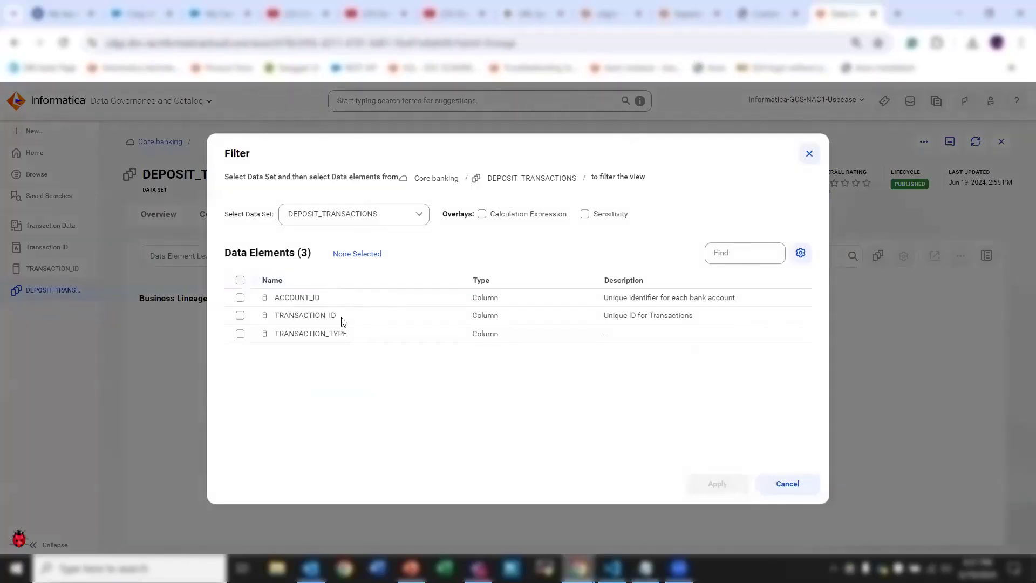
{"action": "left_click", "coordinate": [240, 280]}
{"action": "left_click", "coordinate": [716, 484]}
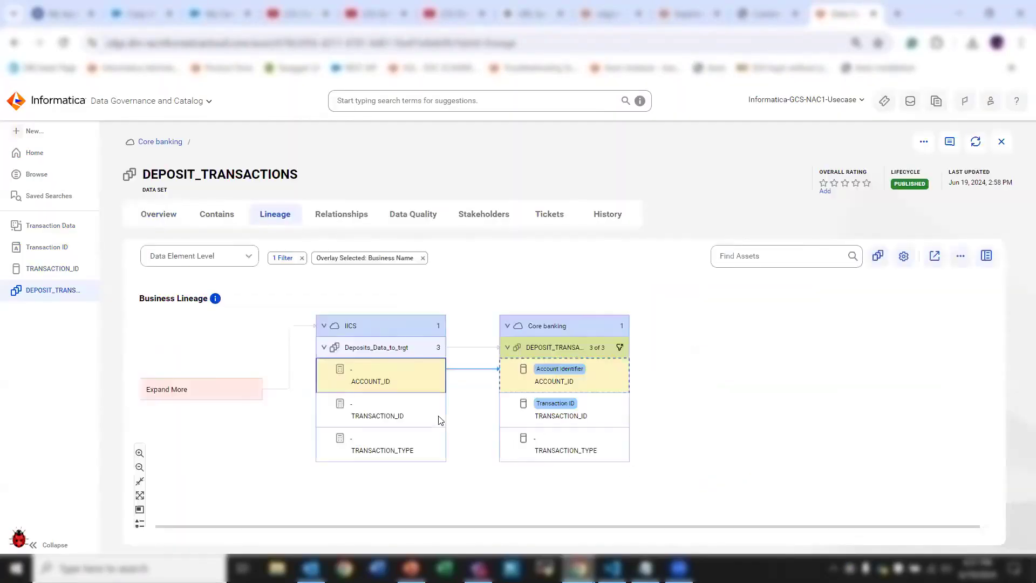
Step: Expand the business lineage of DEPOSIT_TRANSACTIONS further upstream to its source data set
{"action": "left_click", "coordinate": [208, 421]}
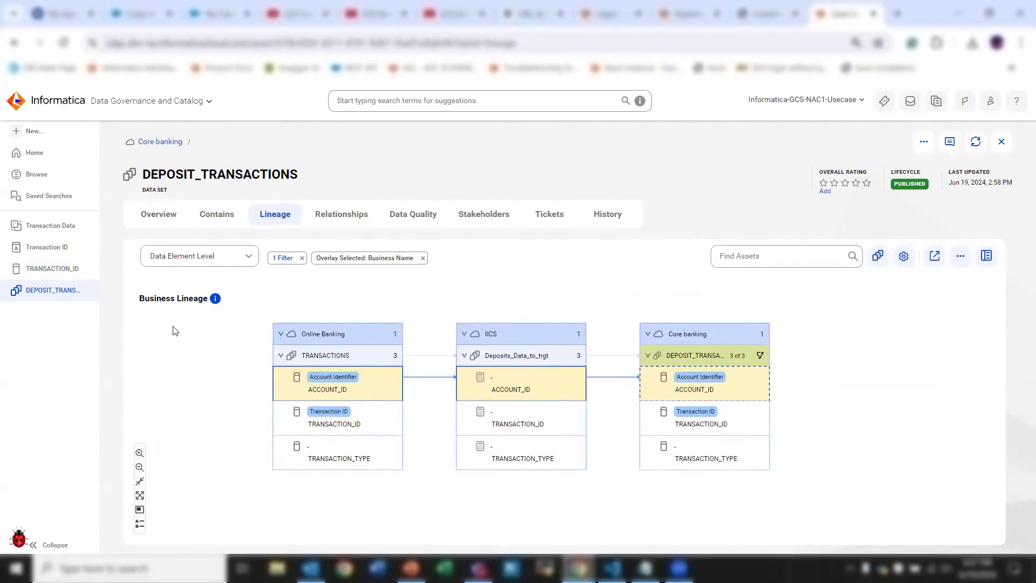
Step: Return to the TRANSACTION_ID column and display its lineage, fully expanded upstream to its source
{"action": "left_click", "coordinate": [63, 269]}
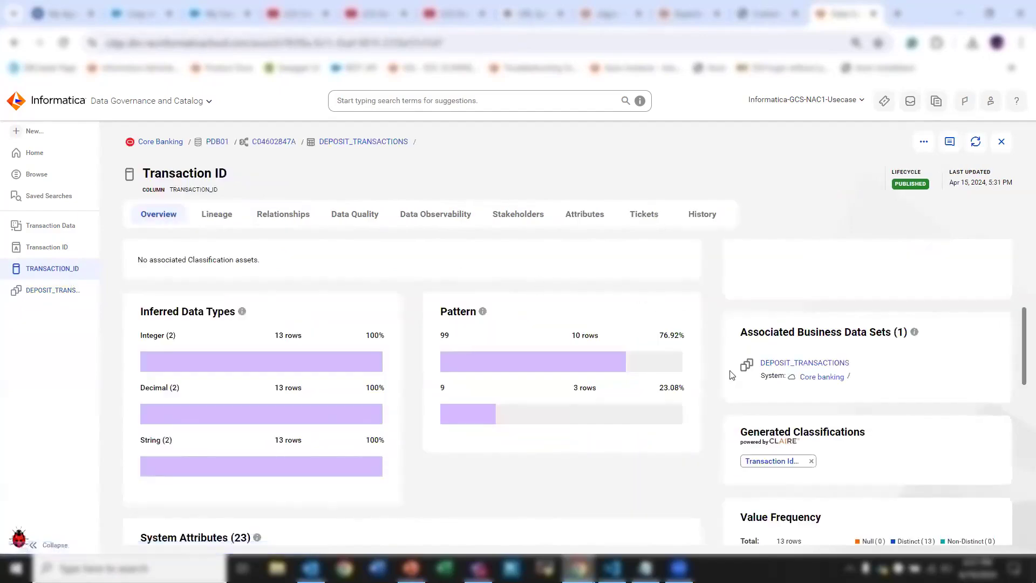
{"action": "scroll", "coordinate": [723, 389], "scroll_direction": "up", "scroll_amount": 5}
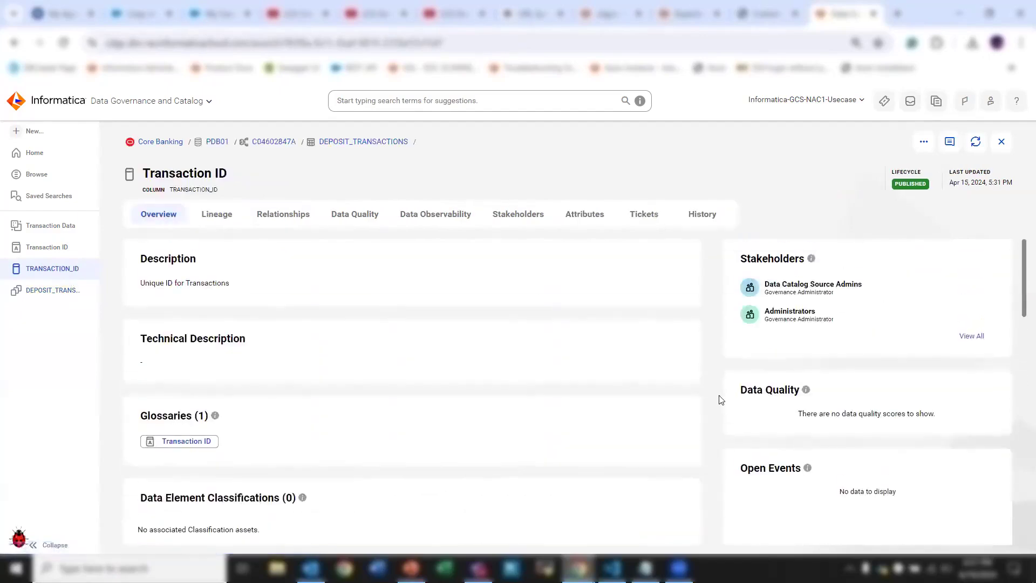
{"action": "left_click", "coordinate": [217, 214]}
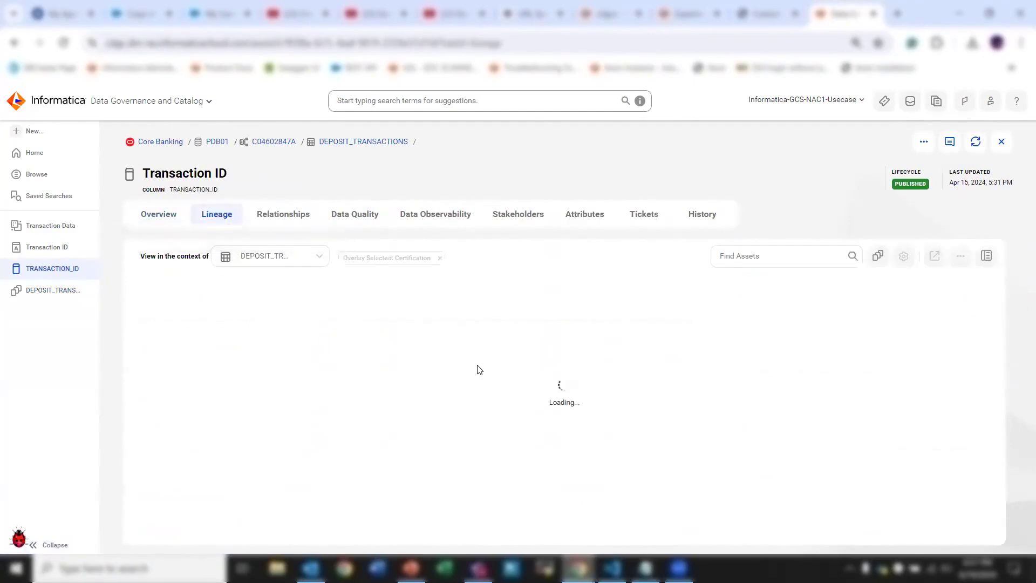
{"action": "left_click", "coordinate": [237, 380]}
{"action": "left_click", "coordinate": [226, 412]}
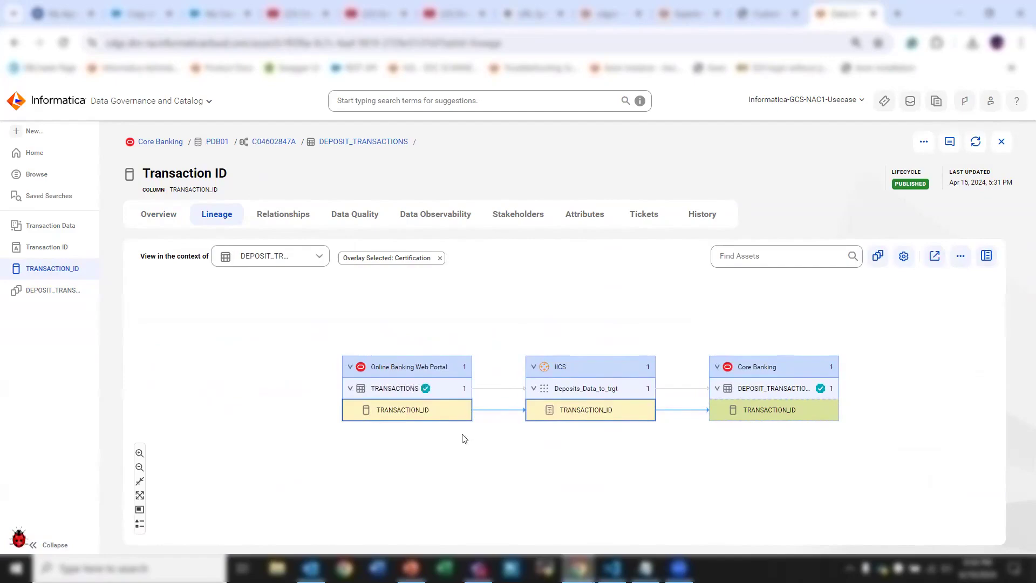
Step: Open the source TRANSACTIONS table from the column lineage and view its data quality details
{"action": "mouse_move", "coordinate": [401, 390]}
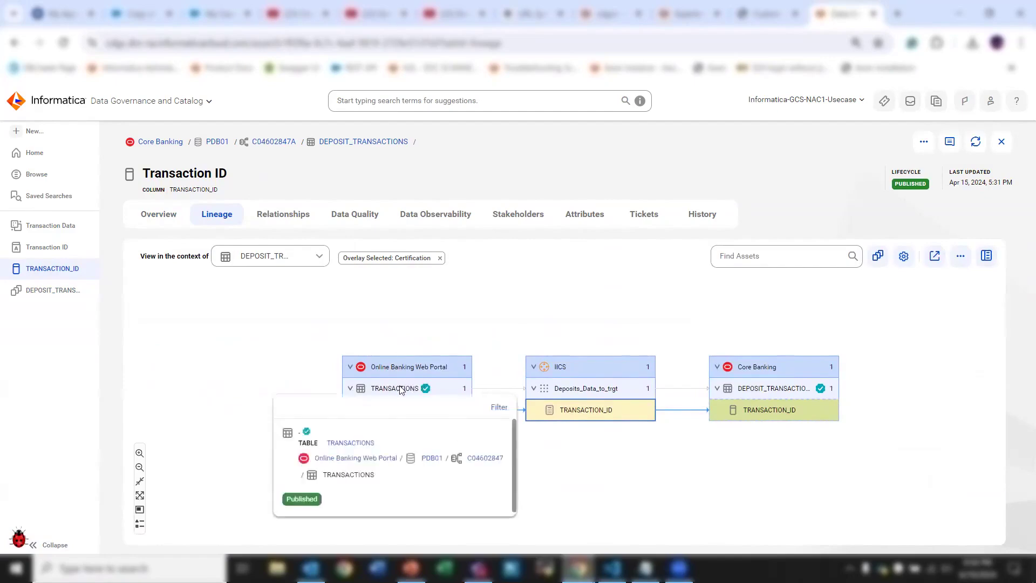
{"action": "left_click", "coordinate": [350, 444]}
{"action": "left_click", "coordinate": [169, 218]}
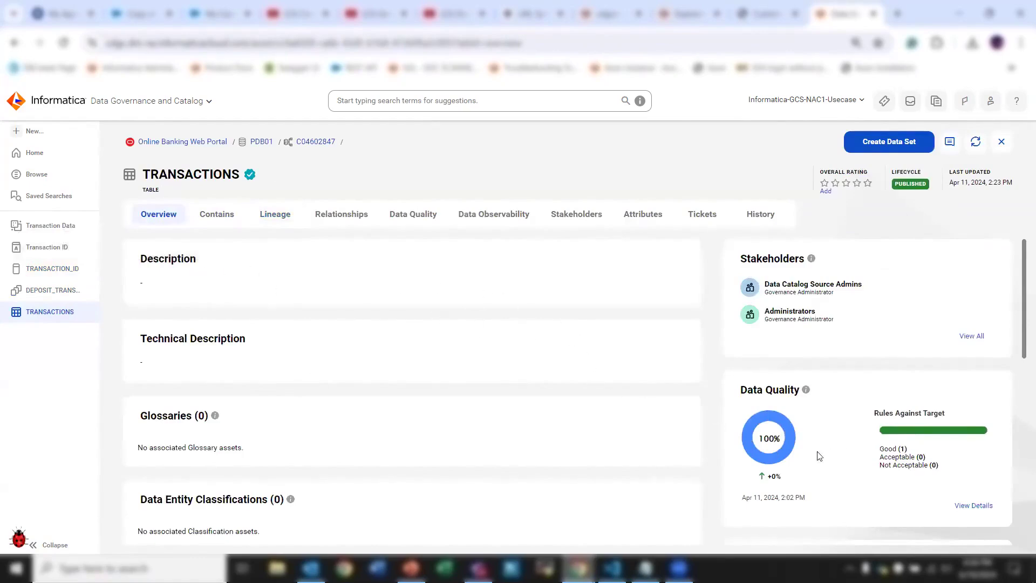
{"action": "left_click", "coordinate": [969, 505]}
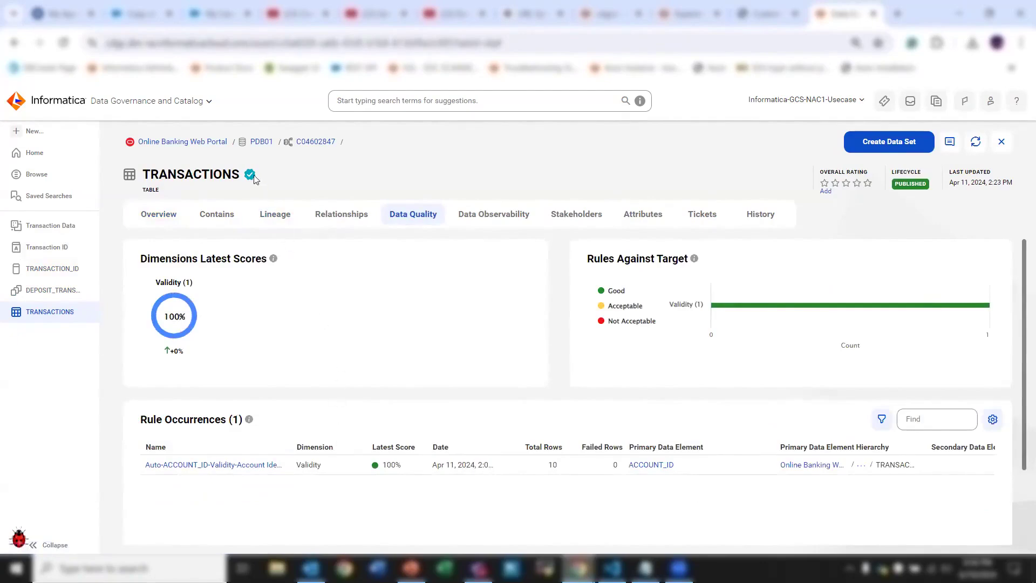
{"action": "mouse_move", "coordinate": [253, 174]}
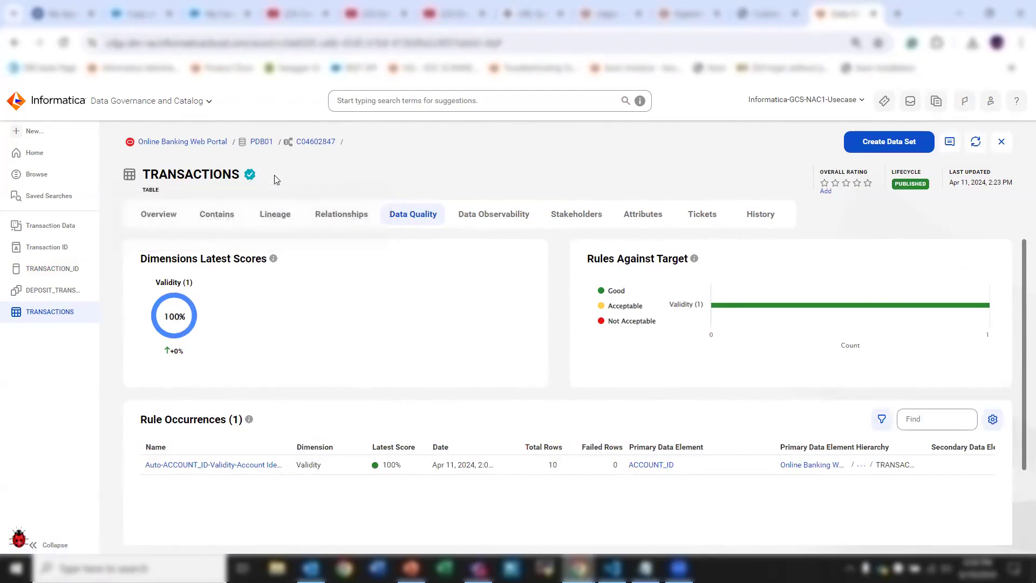